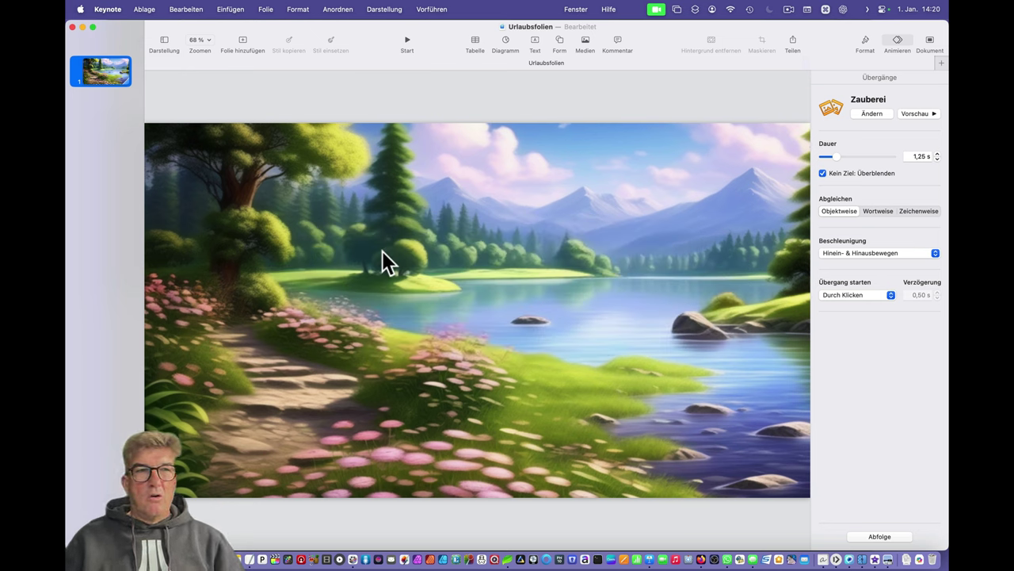
# Add a slide with the Natur 49 layout and delete the original first slide
pyautogui.click(242, 42)
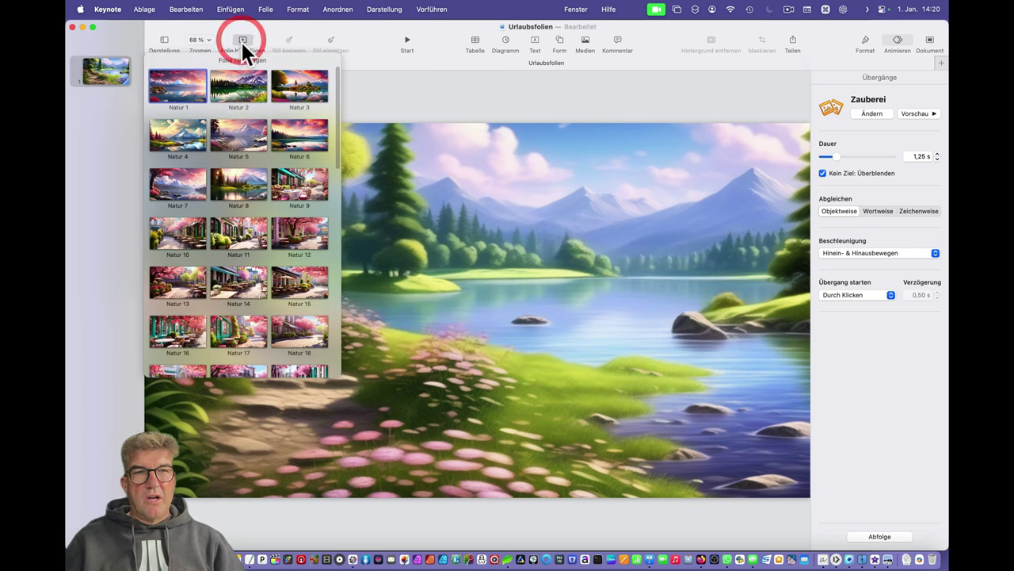
pyautogui.scroll(-15, 278, 210)
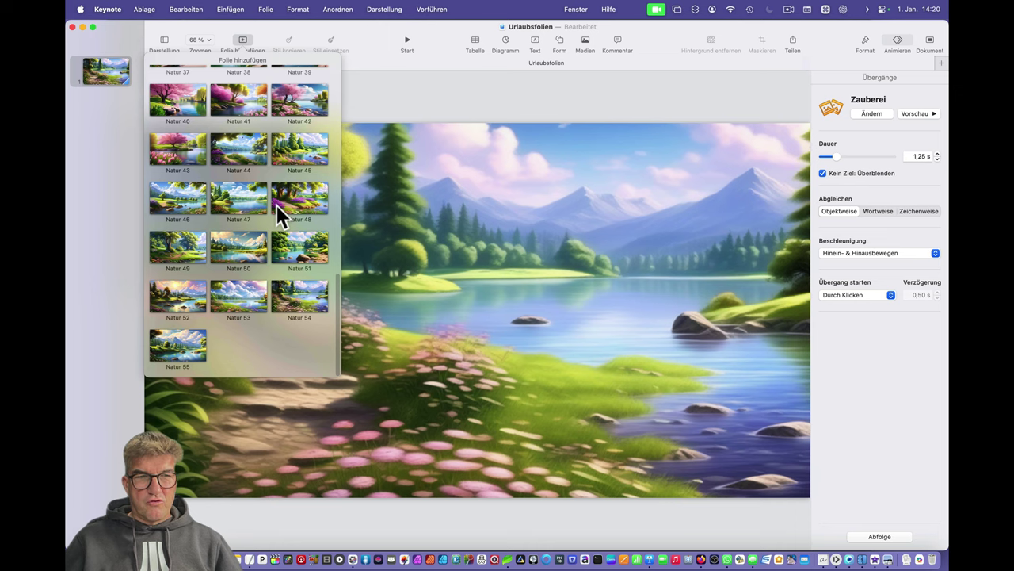
pyautogui.click(178, 243)
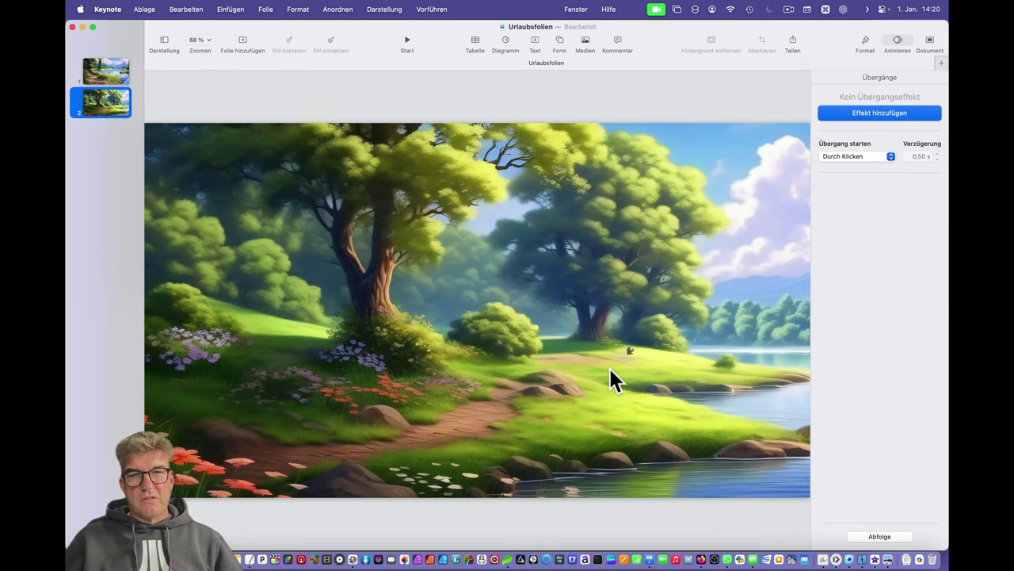
pyautogui.click(121, 77)
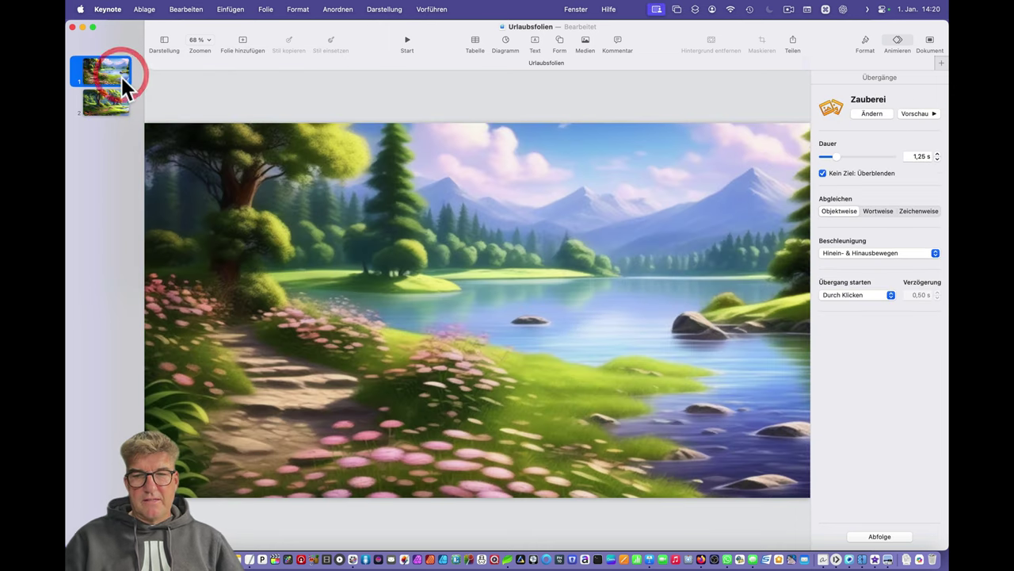
pyautogui.press('BackSpace')
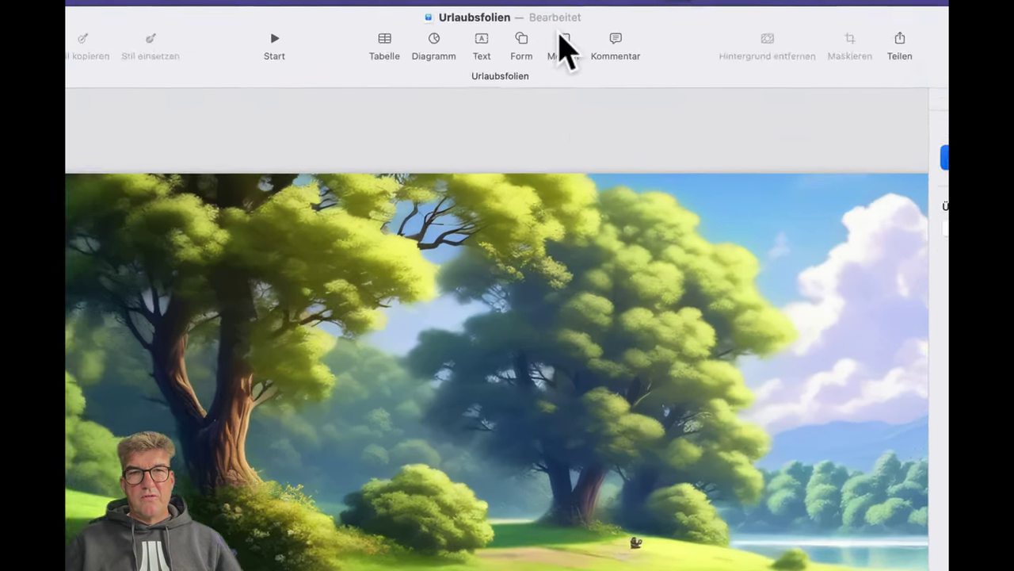
# Insert the windmill photo and scale it down to fit within the height of the slide's left half
pyautogui.click(585, 40)
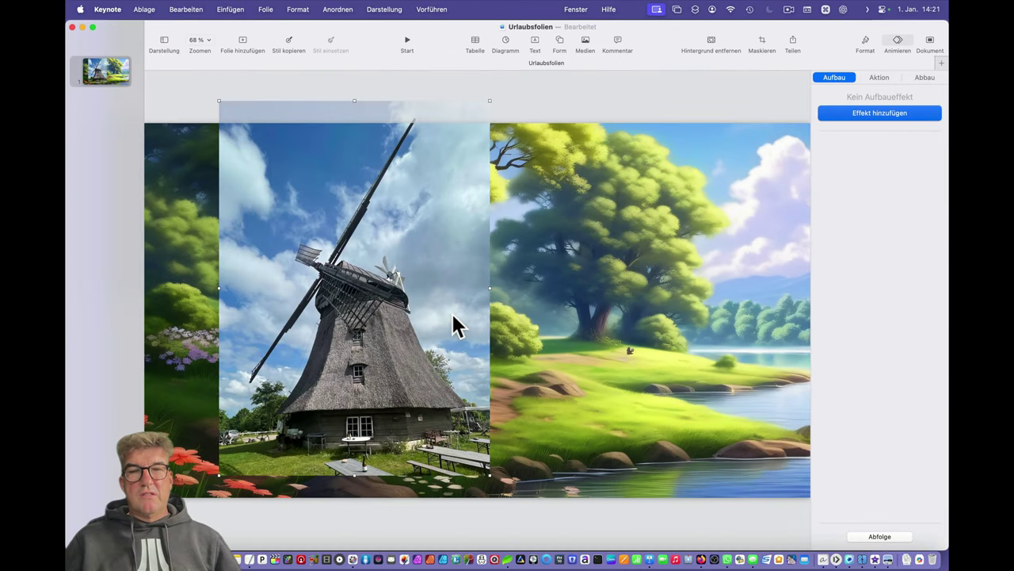
pyautogui.moveTo(402, 361); pyautogui.dragTo(415, 377)
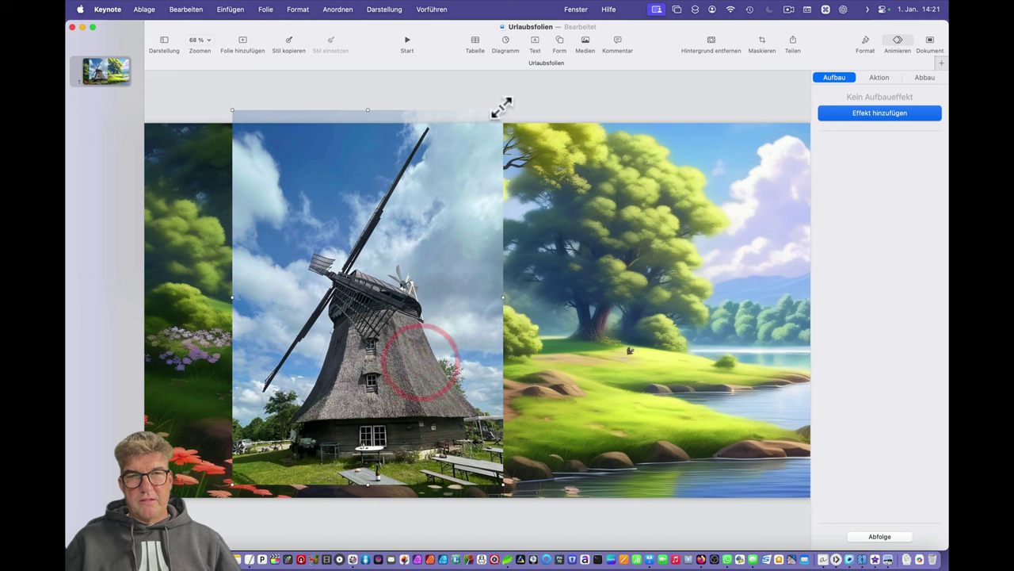
pyautogui.moveTo(501, 121); pyautogui.dragTo(468, 164)
pyautogui.moveTo(408, 262); pyautogui.dragTo(400, 260)
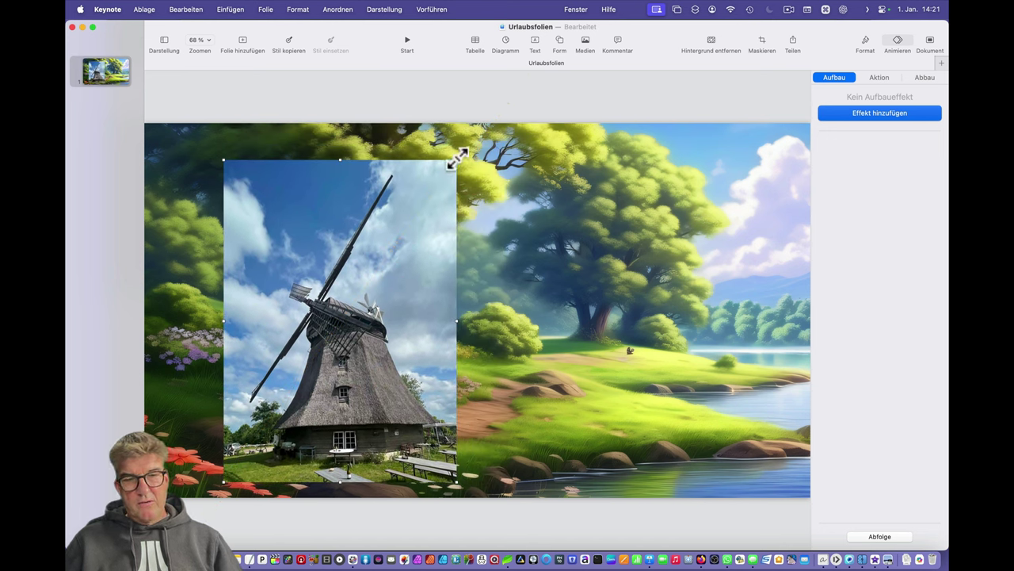
# Tilt the windmill photo slightly counterclockwise and shift it a little further left on the slide
pyautogui.press('super')
pyautogui.moveTo(454, 160); pyautogui.dragTo(448, 154)
pyautogui.moveTo(433, 311); pyautogui.dragTo(411, 305)
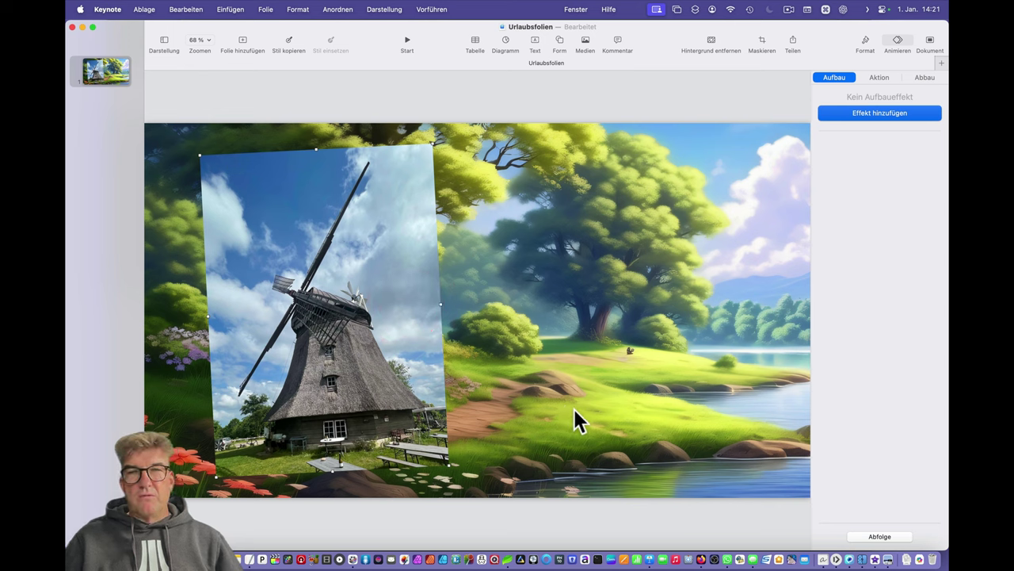
# Insert a rounded rectangle and enlarge it to fill most of the slide's right half beside the photo
pyautogui.click(561, 41)
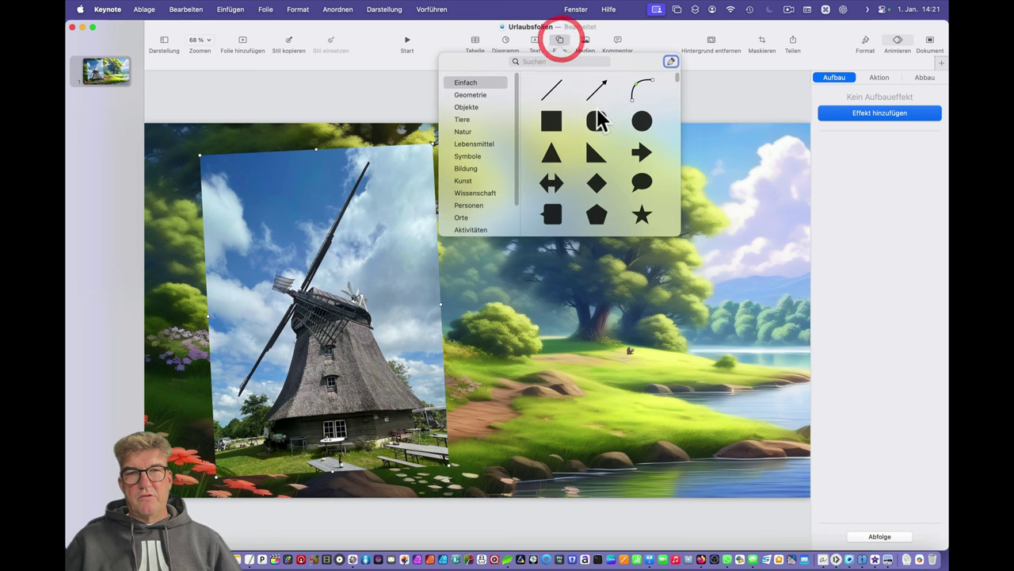
pyautogui.click(598, 120)
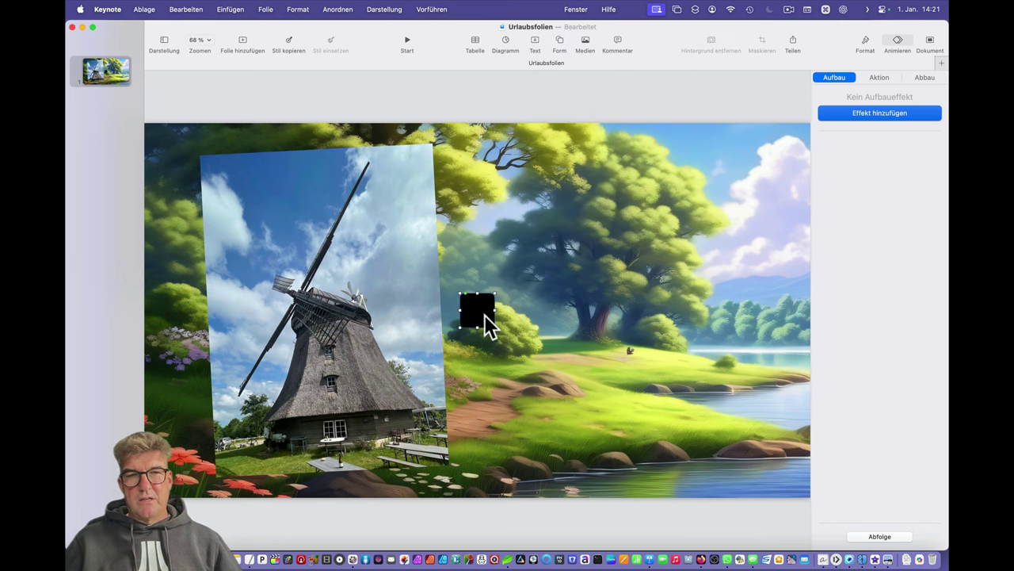
pyautogui.moveTo(501, 303); pyautogui.dragTo(763, 461)
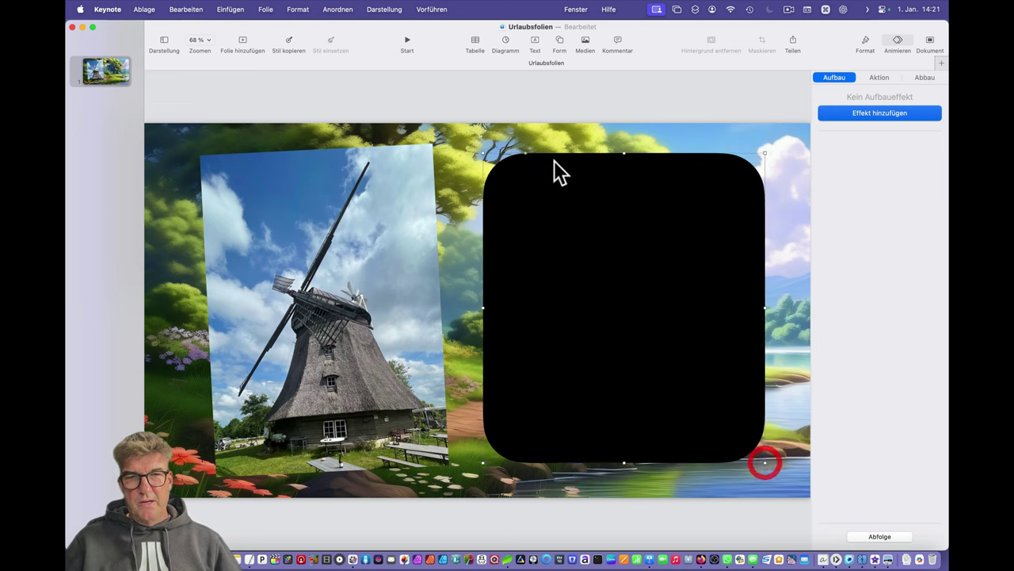
# Reduce the corner rounding of the black rectangle and nudge it slightly up and to the right
pyautogui.moveTo(516, 152); pyautogui.dragTo(498, 152)
pyautogui.click(660, 270)
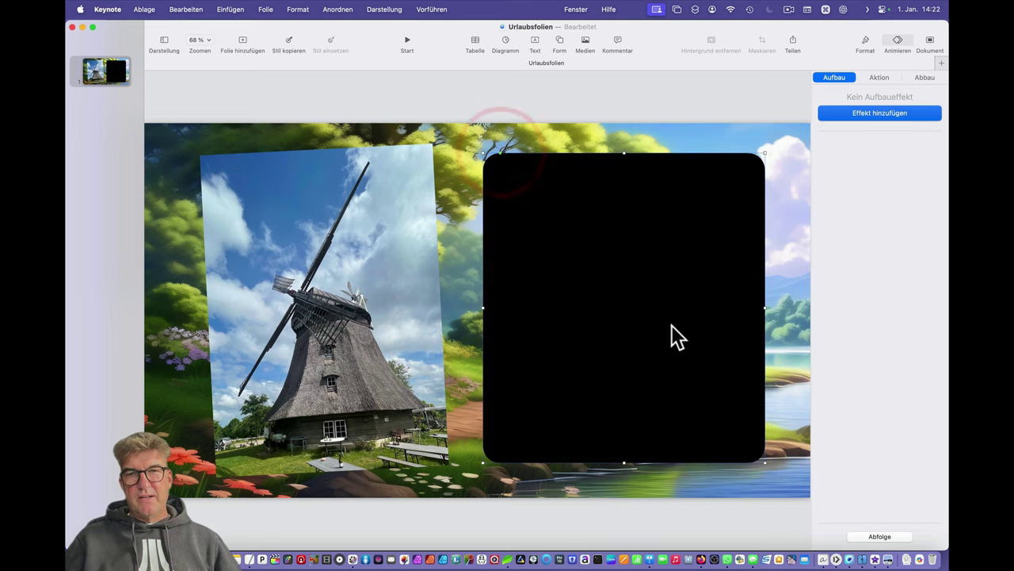
pyautogui.moveTo(671, 325); pyautogui.dragTo(667, 319)
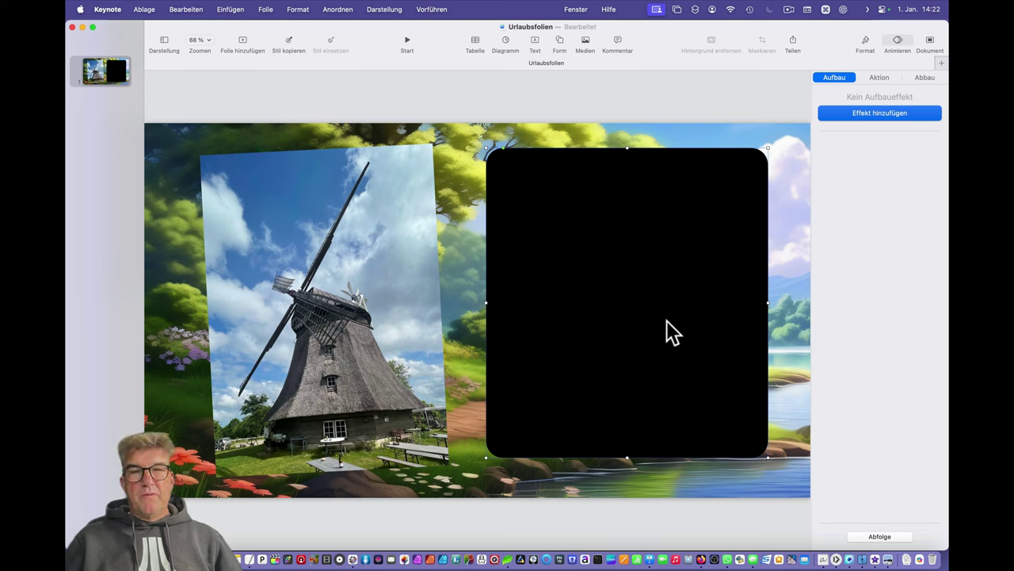
pyautogui.click(632, 261)
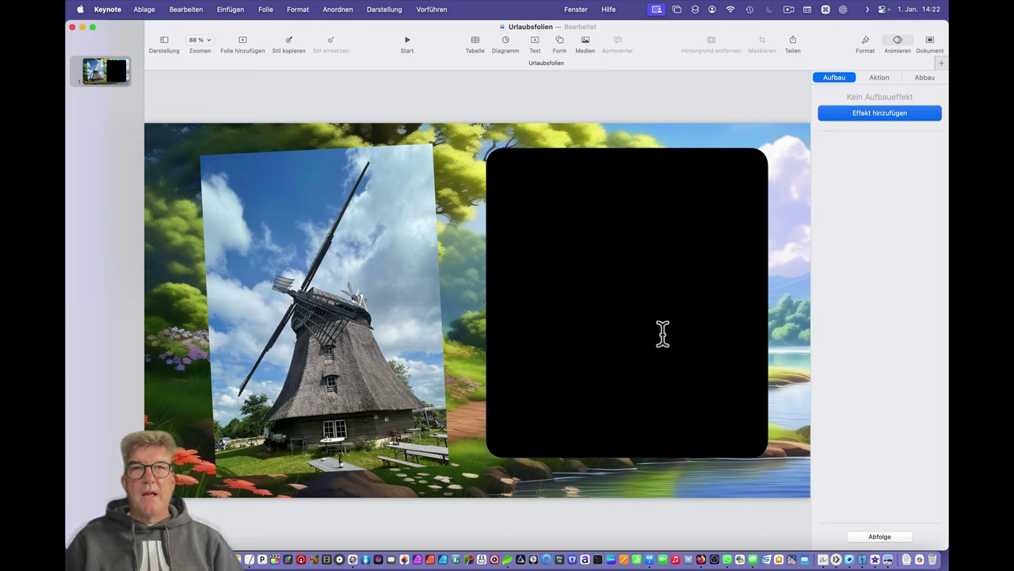
pyautogui.click(625, 143)
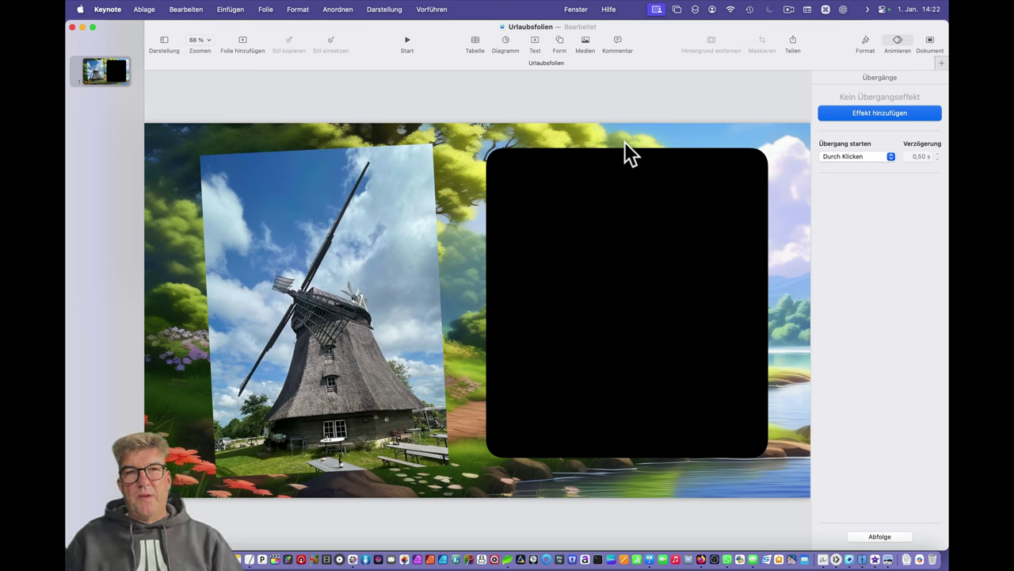
# Add a text box with white text and place it in the upper-left corner of the black rectangle
pyautogui.click(534, 42)
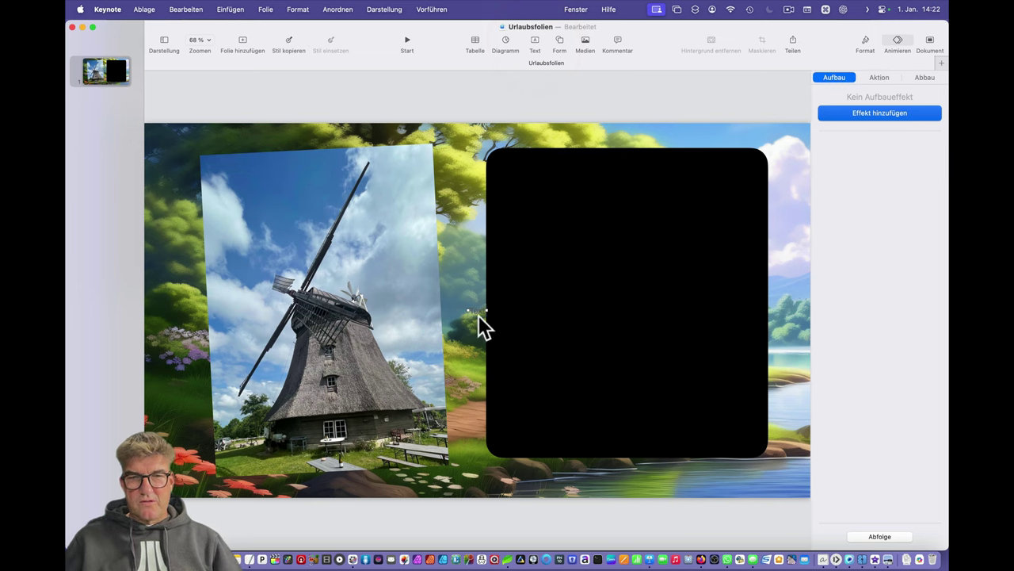
pyautogui.moveTo(476, 315); pyautogui.dragTo(467, 253)
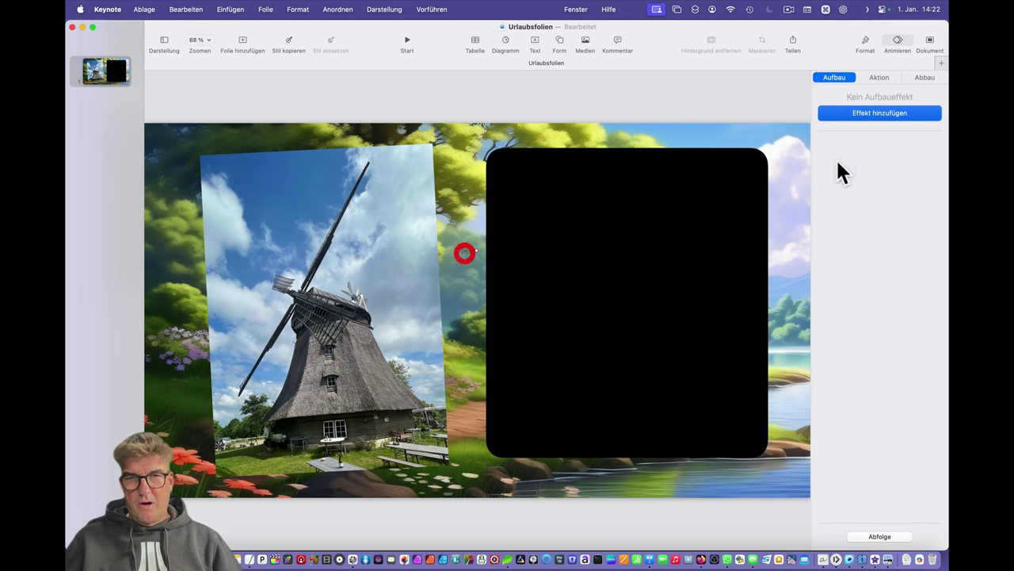
pyautogui.click(865, 43)
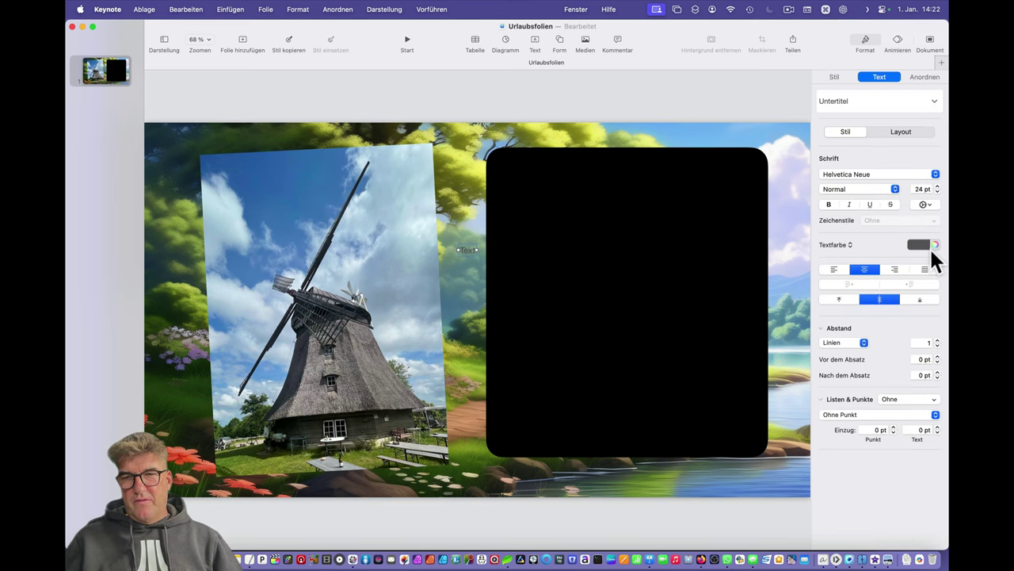
pyautogui.click(931, 246)
pyautogui.click(836, 311)
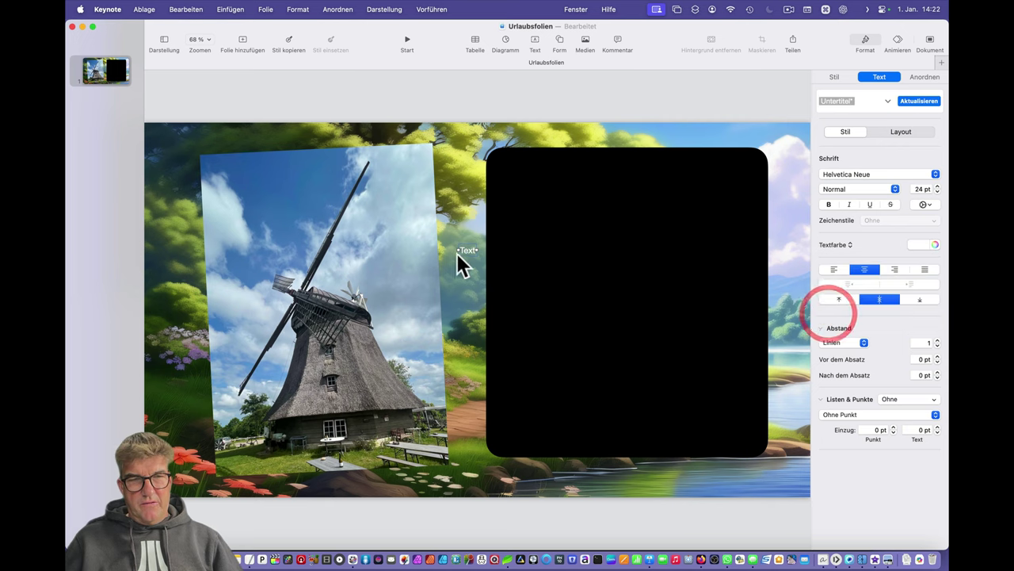
pyautogui.moveTo(460, 254); pyautogui.dragTo(509, 174)
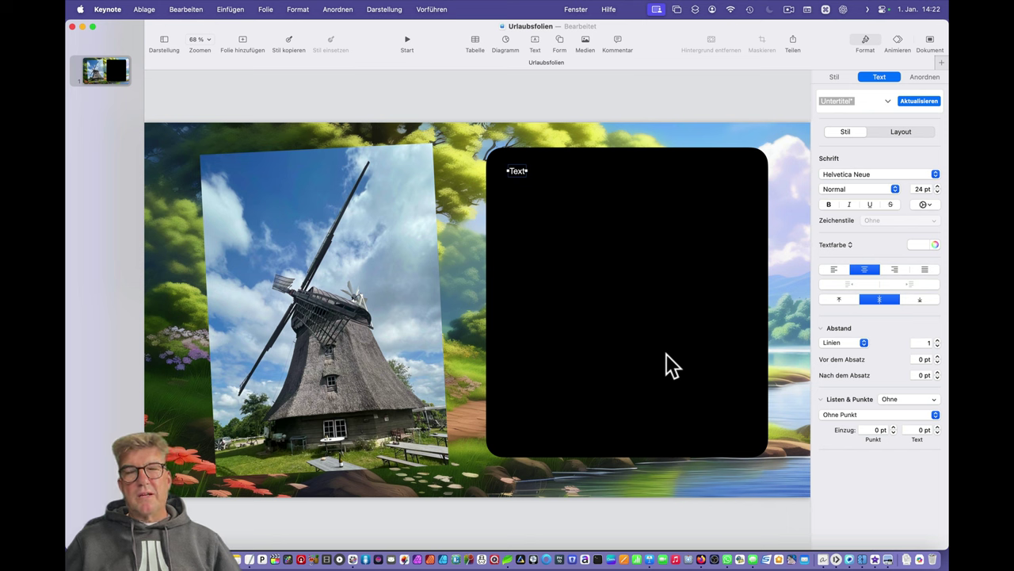
# Replace the placeholder text in the text box with the copied story about the trip to Eutin
pyautogui.click(518, 170)
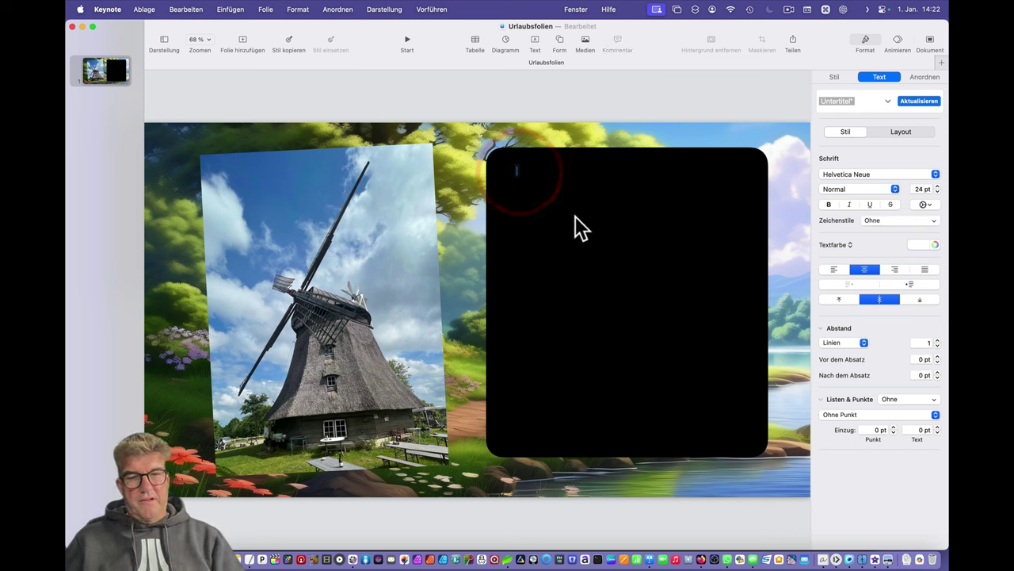
pyautogui.press('super+v')
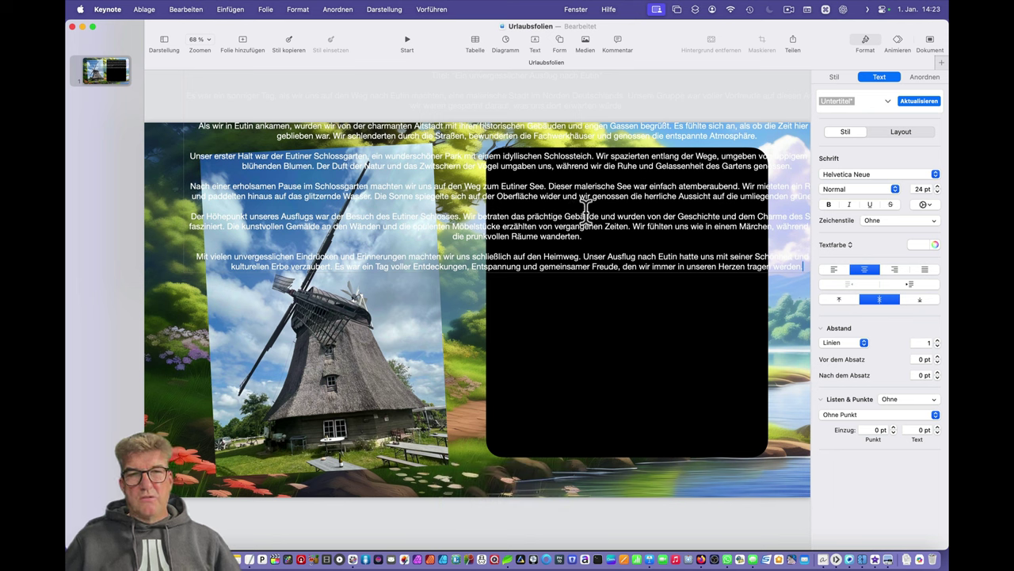
pyautogui.click(468, 310)
pyautogui.click(467, 259)
# Move the story text box over the black rectangle and narrow it to fit the rectangle's width
pyautogui.moveTo(467, 261); pyautogui.dragTo(495, 344)
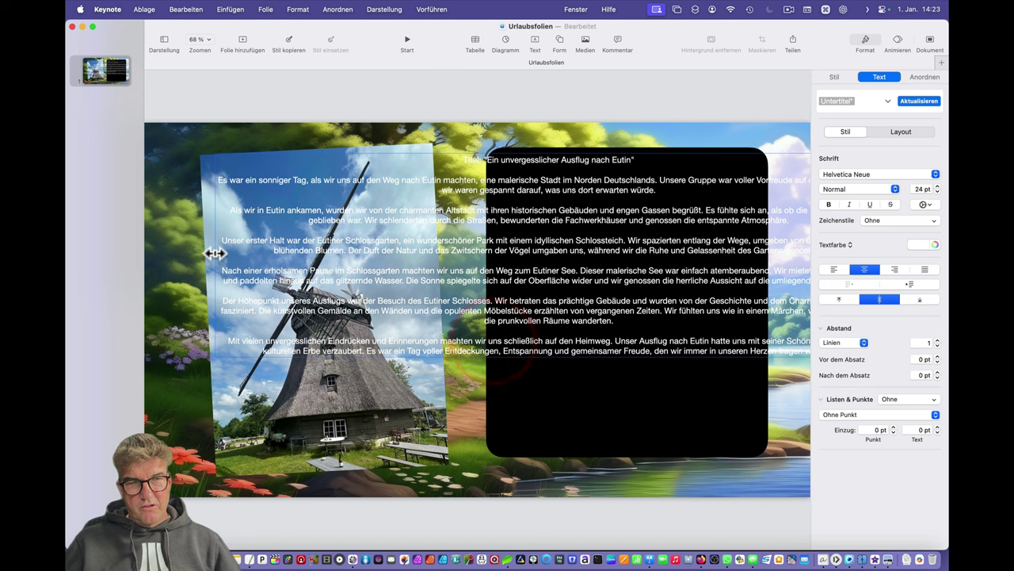
pyautogui.moveTo(217, 257); pyautogui.dragTo(577, 287)
pyautogui.moveTo(691, 275); pyautogui.dragTo(527, 301)
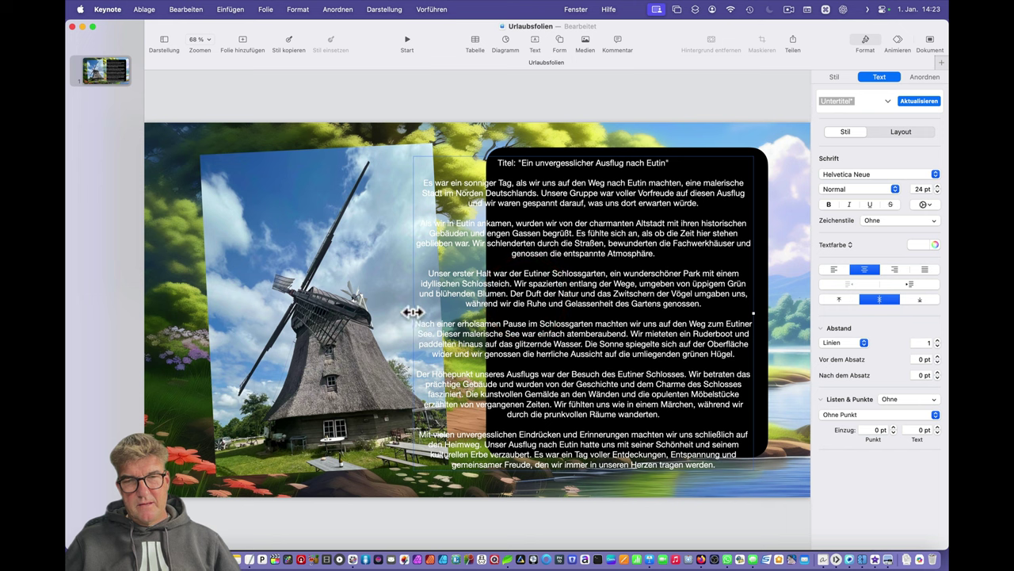
pyautogui.moveTo(411, 315); pyautogui.dragTo(493, 312)
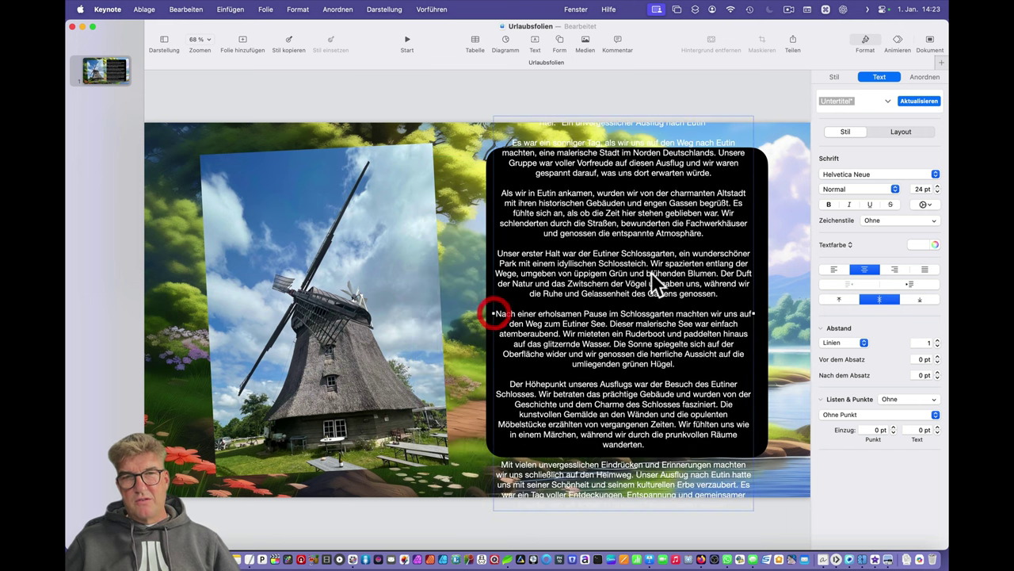
# Set the story text to 14 pt in the Encode Sans Condensed font
pyautogui.click(921, 191)
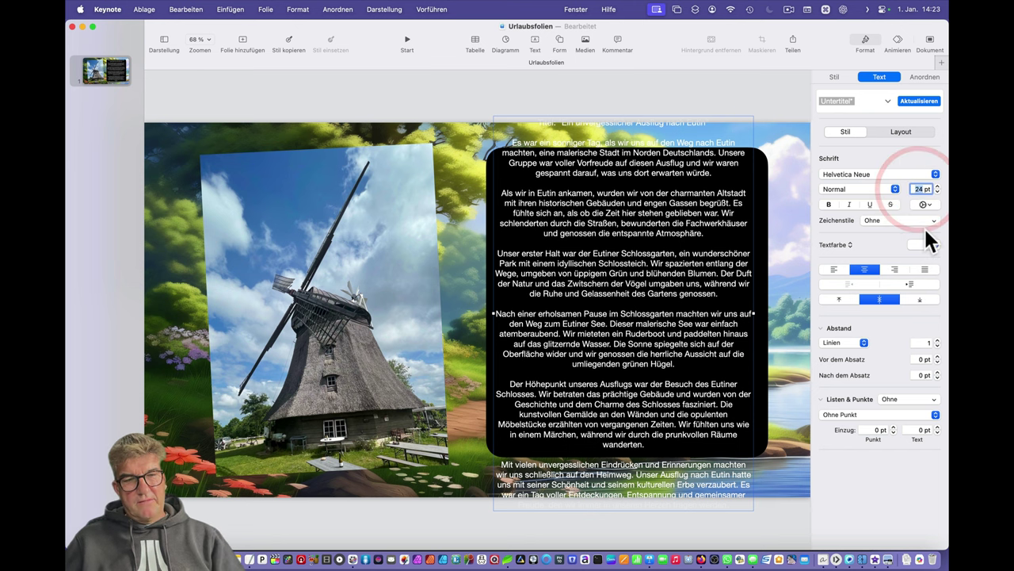
pyautogui.write('1')
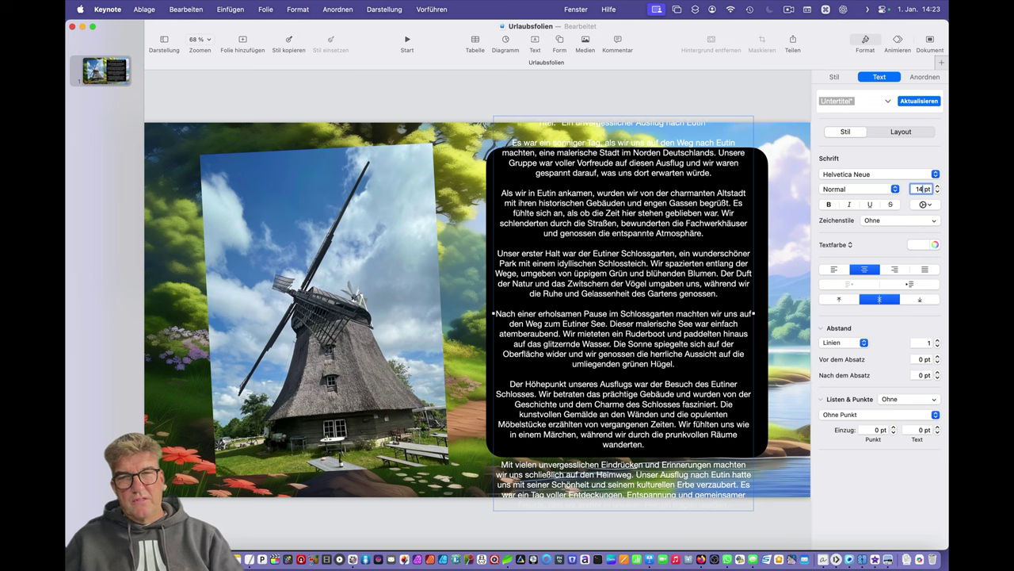
pyautogui.press('Return')
pyautogui.click(869, 170)
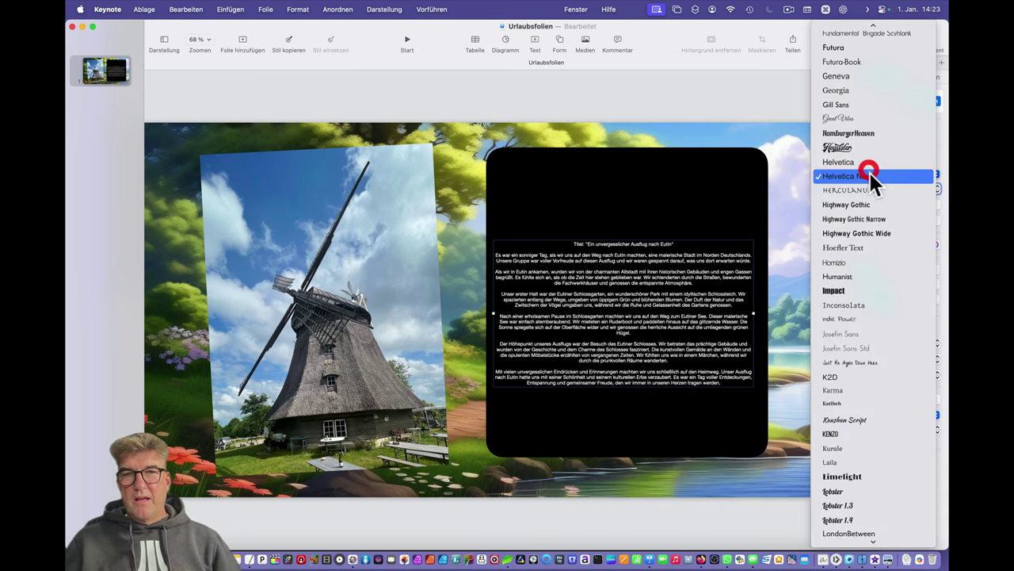
pyautogui.scroll(15, 888, 151)
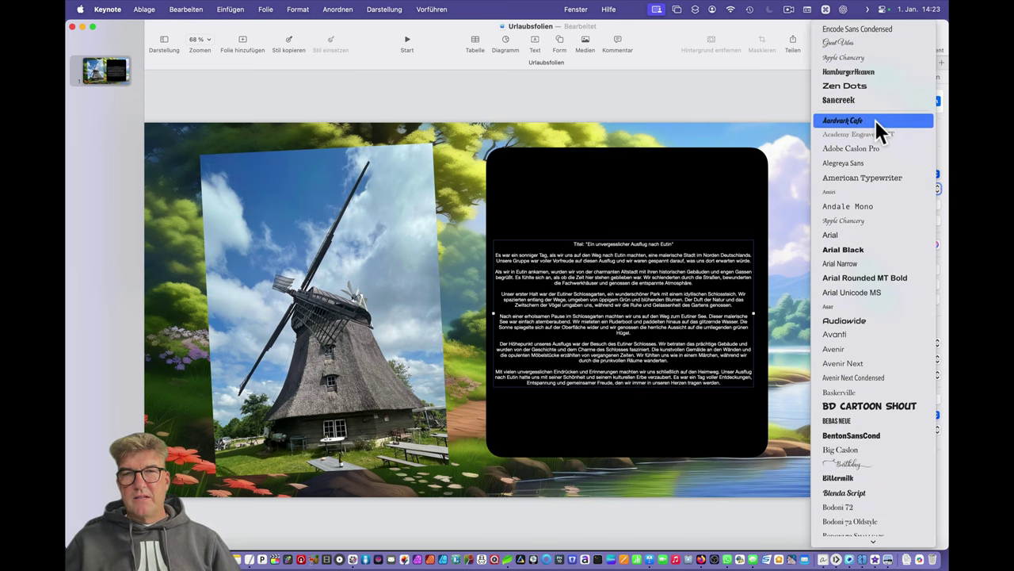
pyautogui.click(854, 28)
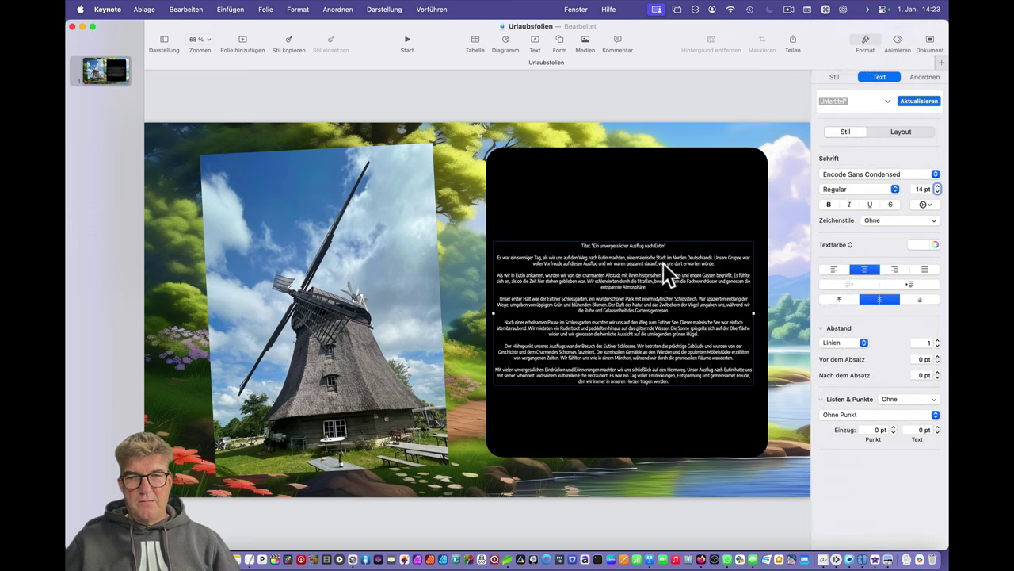
# Delete the "Titel:" prefix from the heading line of the story
pyautogui.click(668, 250)
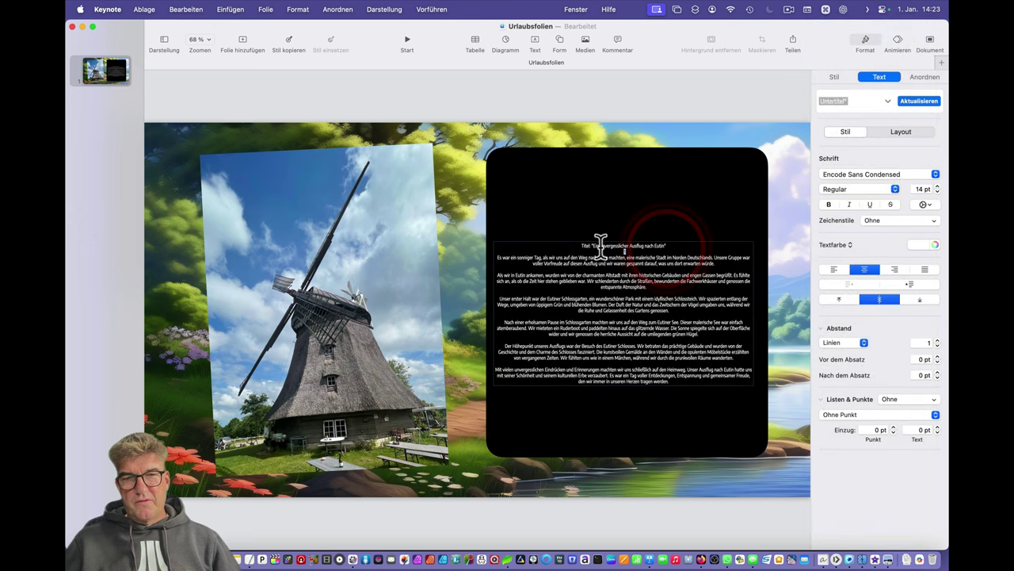
pyautogui.click(579, 246)
pyautogui.press('Delete')
pyautogui.press('Delete')
pyautogui.press('Delete')
pyautogui.press('Delete')
pyautogui.press('Delete')
pyautogui.press('Delete')
pyautogui.press('Delete')
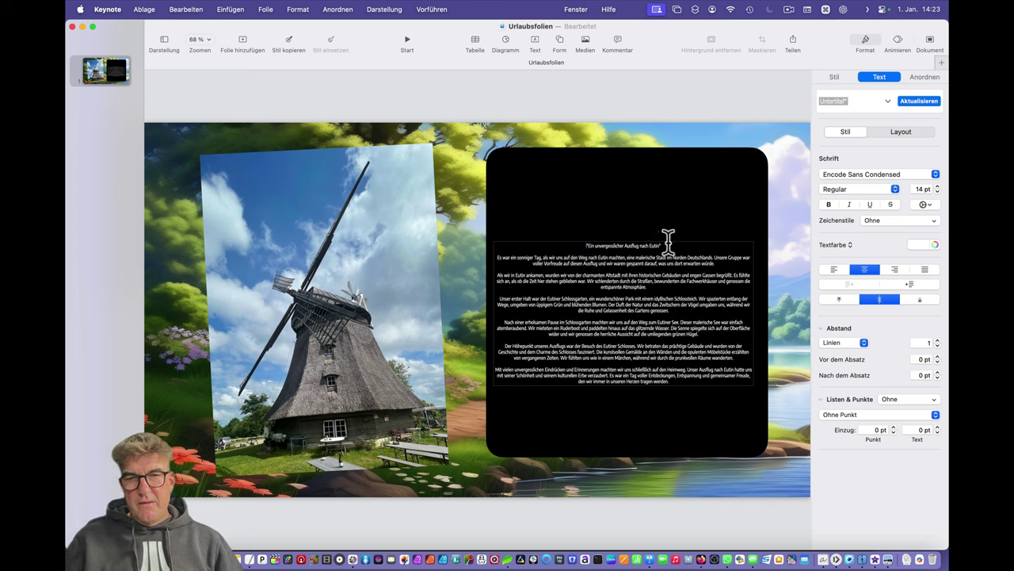
# Make the heading "Ein unvergesslicher Ausflug nach Eutin" bold
pyautogui.keyDown('shift'); pyautogui.click(642, 245); pyautogui.keyUp('shift')
pyautogui.keyDown('shift'); pyautogui.click(679, 246); pyautogui.keyUp('shift')
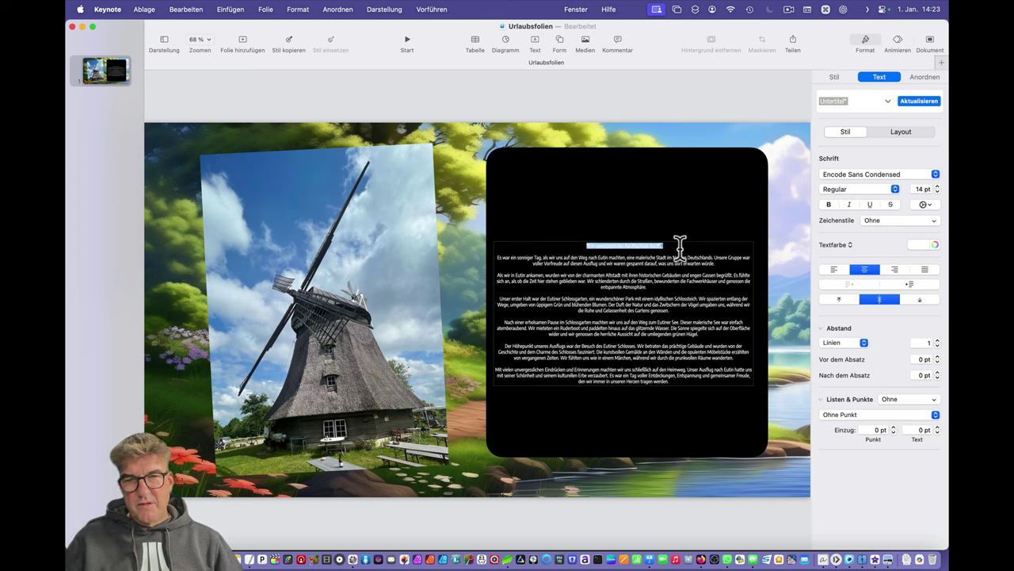
pyautogui.click(829, 204)
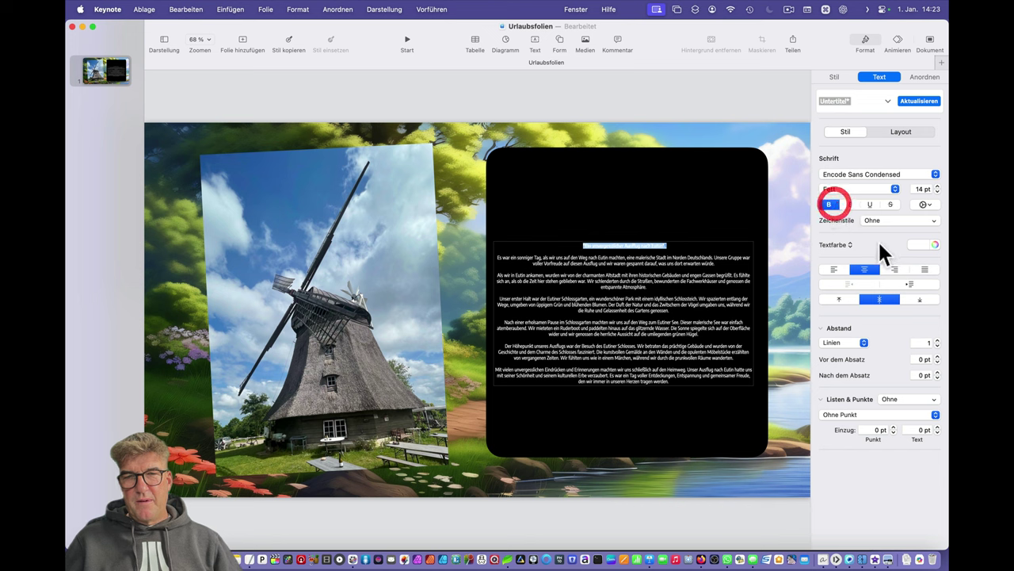
# Set the heading's font size to 20 pt
pyautogui.click(938, 185)
pyautogui.click(938, 185)
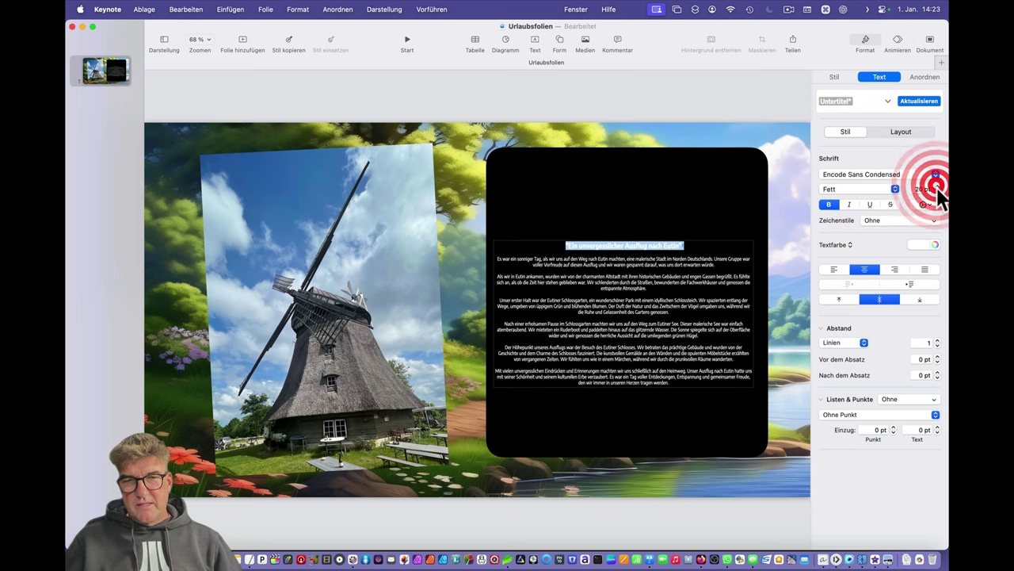
# Left-align all story paragraphs below the heading and set their font size to 22 pt
pyautogui.click(630, 286)
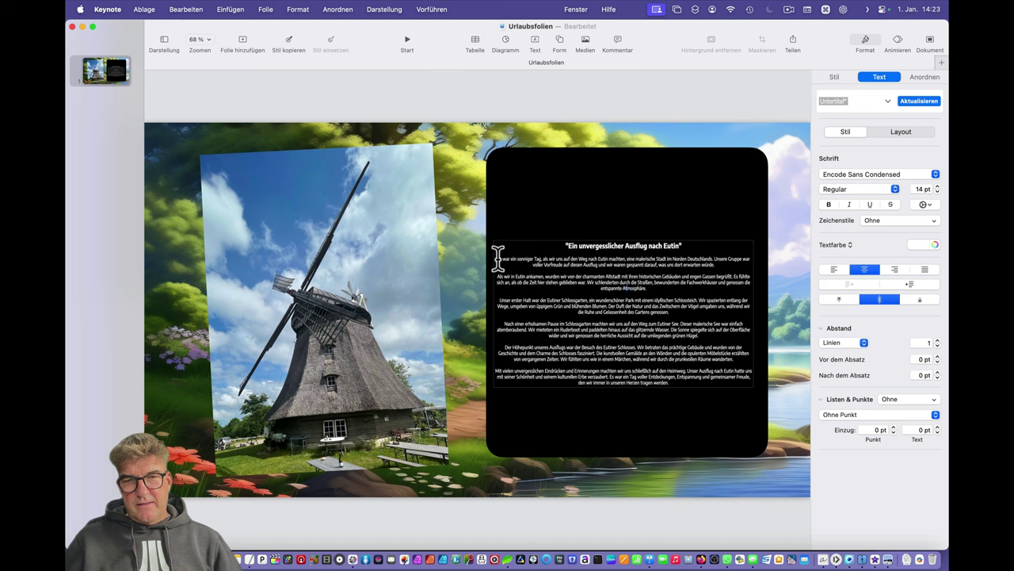
pyautogui.moveTo(497, 258); pyautogui.dragTo(698, 389)
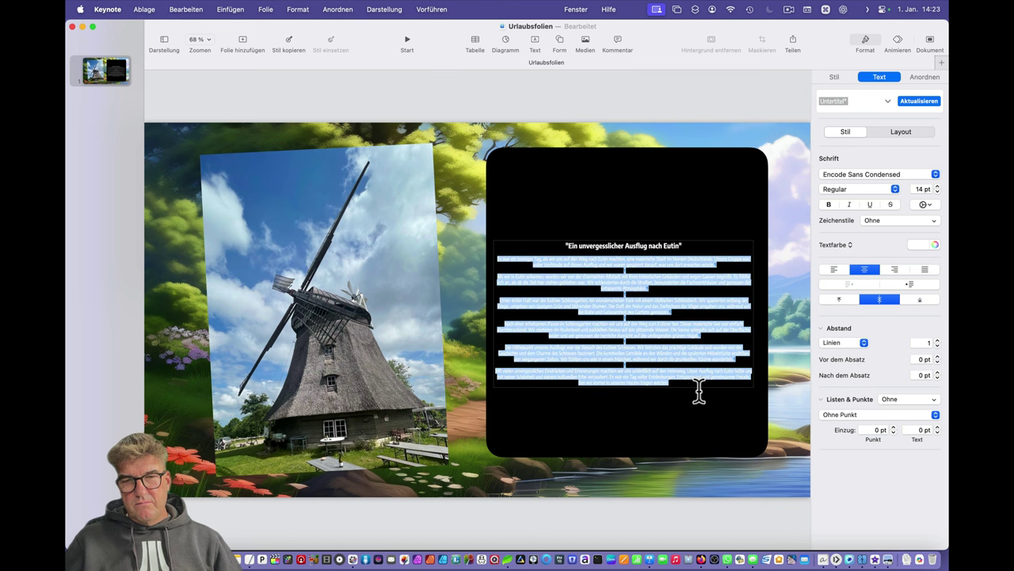
pyautogui.click(936, 185)
pyautogui.click(938, 185)
pyautogui.click(938, 186)
pyautogui.click(937, 186)
pyautogui.click(937, 186)
pyautogui.click(937, 186)
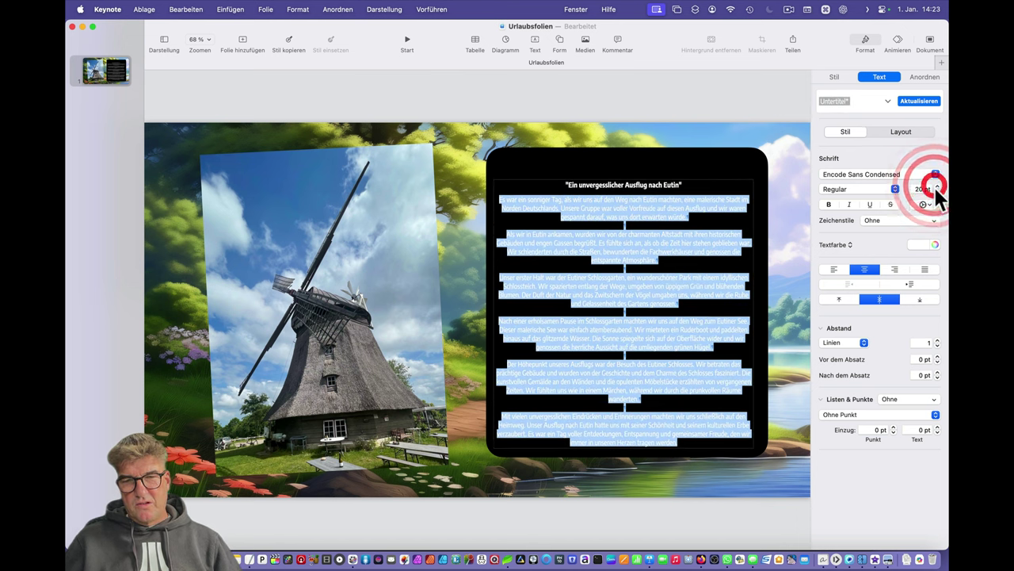
pyautogui.click(937, 187)
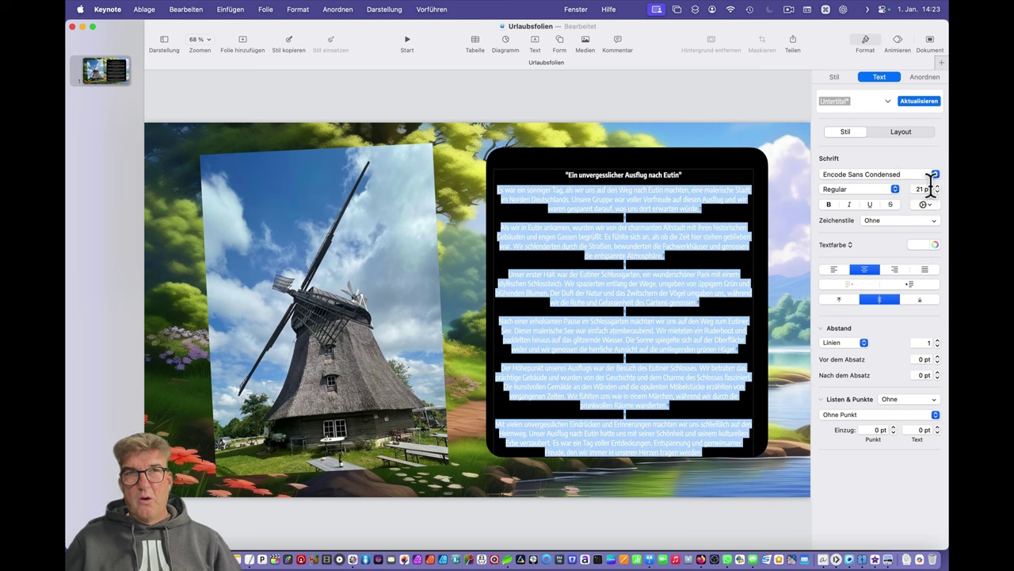
pyautogui.click(833, 269)
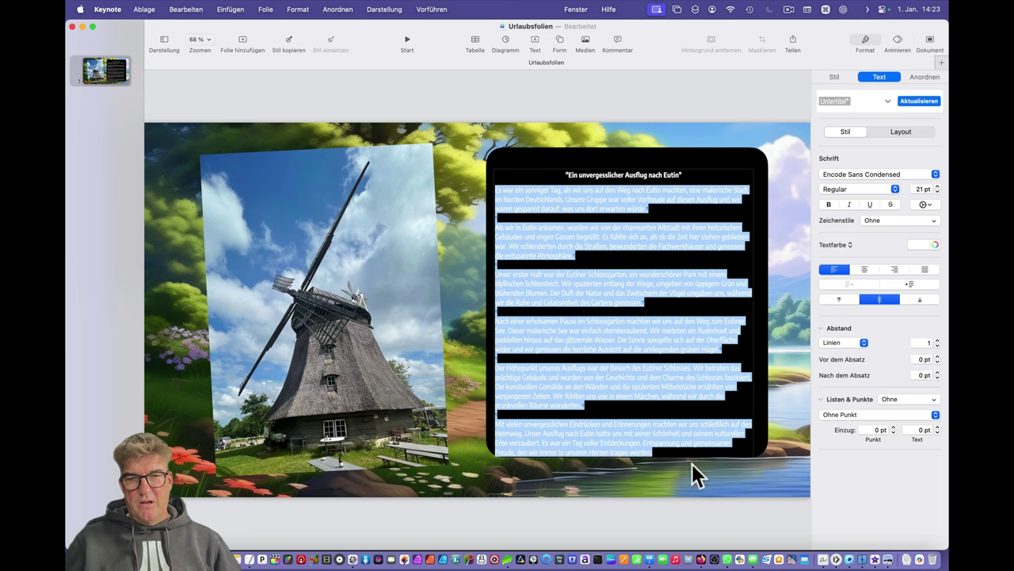
pyautogui.click(937, 187)
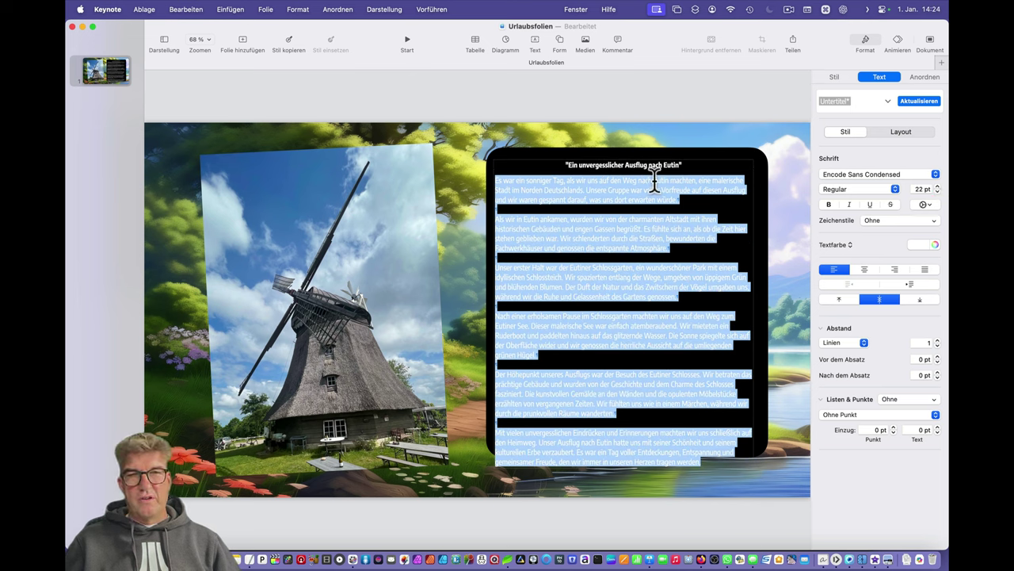
# Set the font size of the heading "Ein unvergesslicher Ausflug nach Eutin" to 33 pt
pyautogui.moveTo(683, 165); pyautogui.dragTo(560, 161)
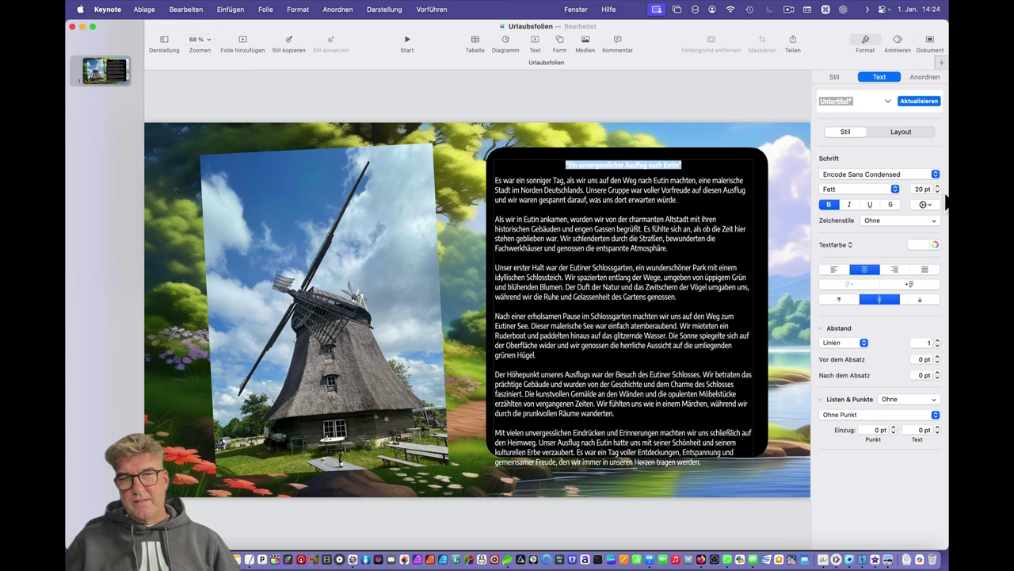
pyautogui.click(937, 187)
pyautogui.click(938, 187)
pyautogui.click(937, 188)
pyautogui.click(937, 187)
pyautogui.click(937, 187)
pyautogui.click(938, 187)
pyautogui.click(938, 187)
pyautogui.click(937, 187)
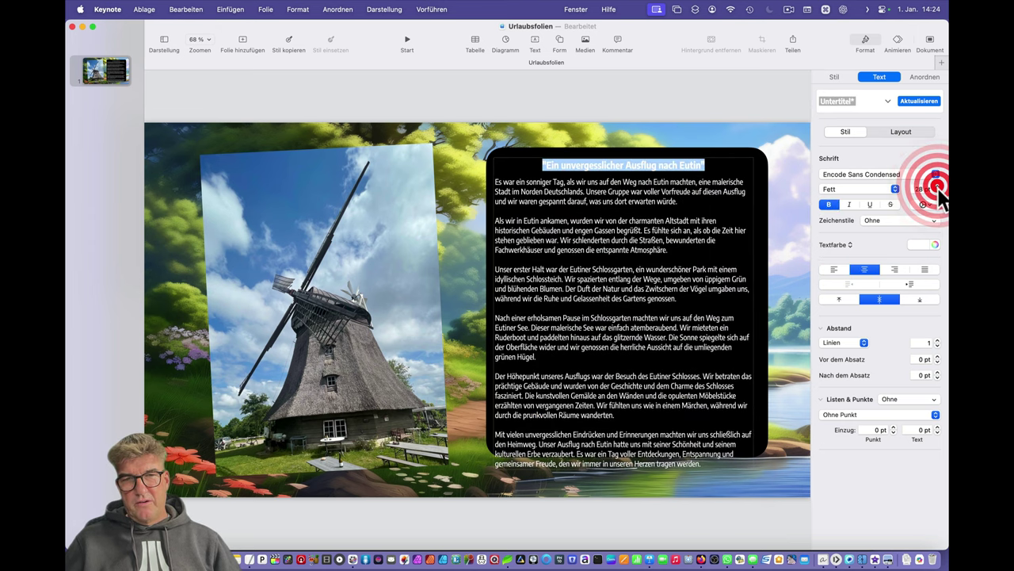
pyautogui.click(937, 187)
pyautogui.click(938, 187)
pyautogui.click(938, 187)
pyautogui.click(938, 187)
pyautogui.click(937, 187)
# Extend the black rectangle downwards and to the left around the whole story, and shift the text box slightly right
pyautogui.click(767, 334)
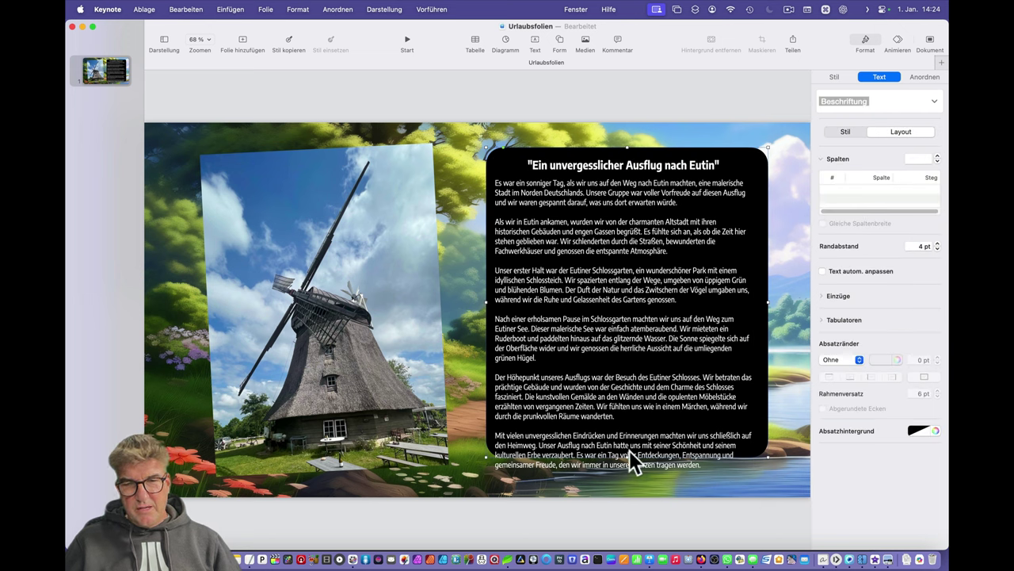
pyautogui.moveTo(626, 455); pyautogui.dragTo(630, 480)
pyautogui.moveTo(487, 313); pyautogui.dragTo(470, 315)
pyautogui.moveTo(666, 316); pyautogui.dragTo(670, 314)
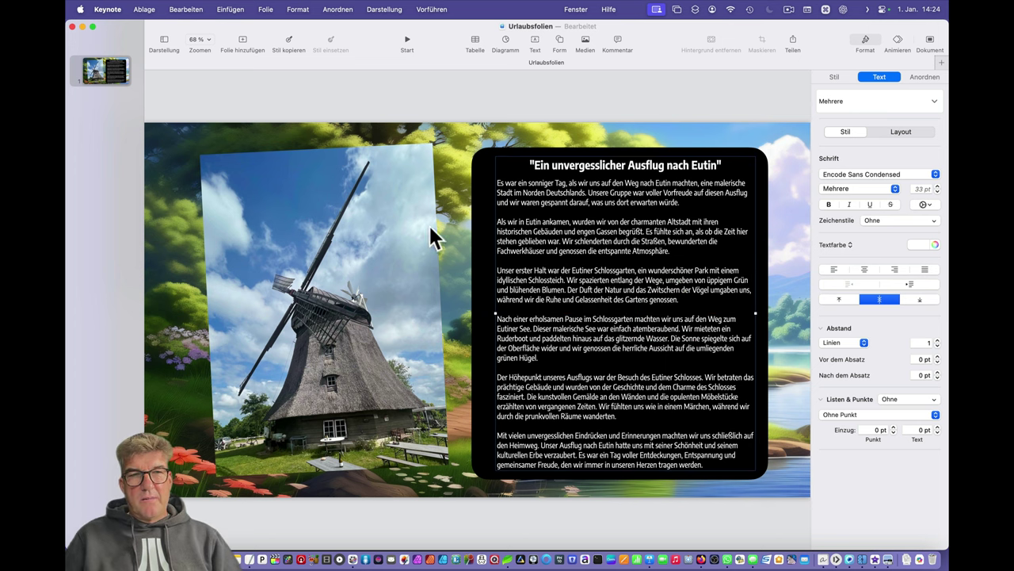
# Try a Bilderrahmen frame on the windmill photo and adjust the frame's scale
pyautogui.click(370, 225)
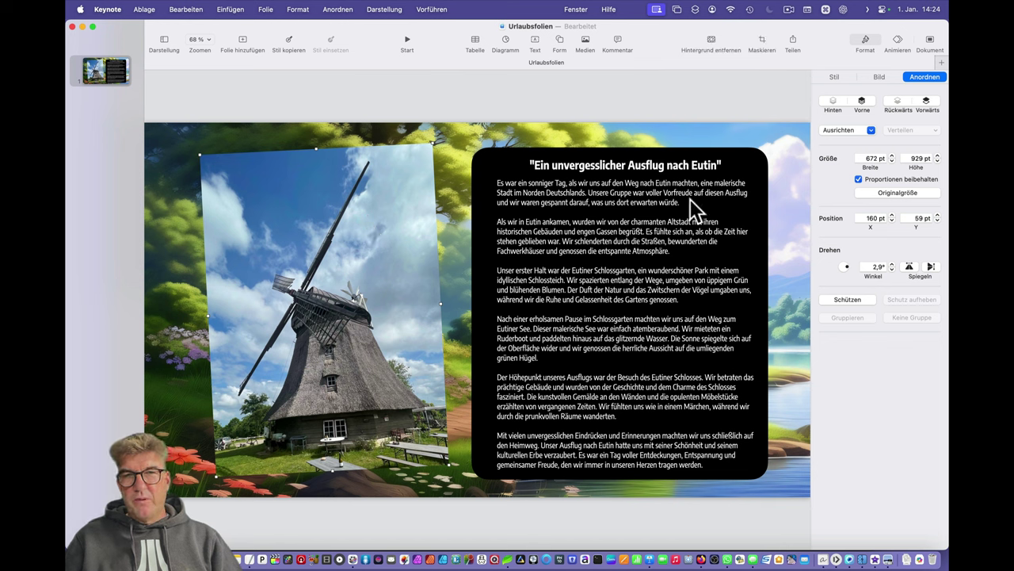
pyautogui.click(831, 74)
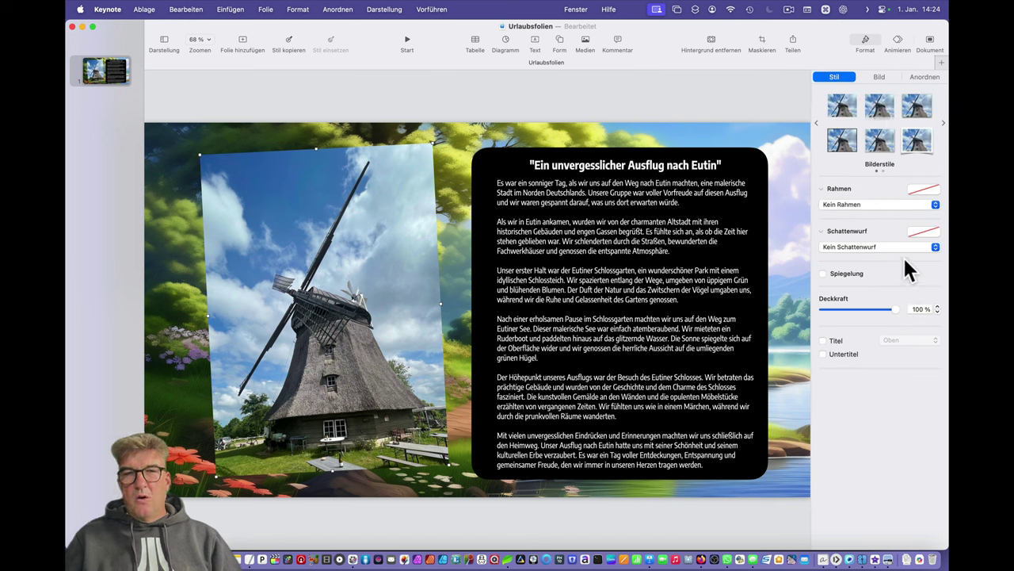
pyautogui.click(840, 205)
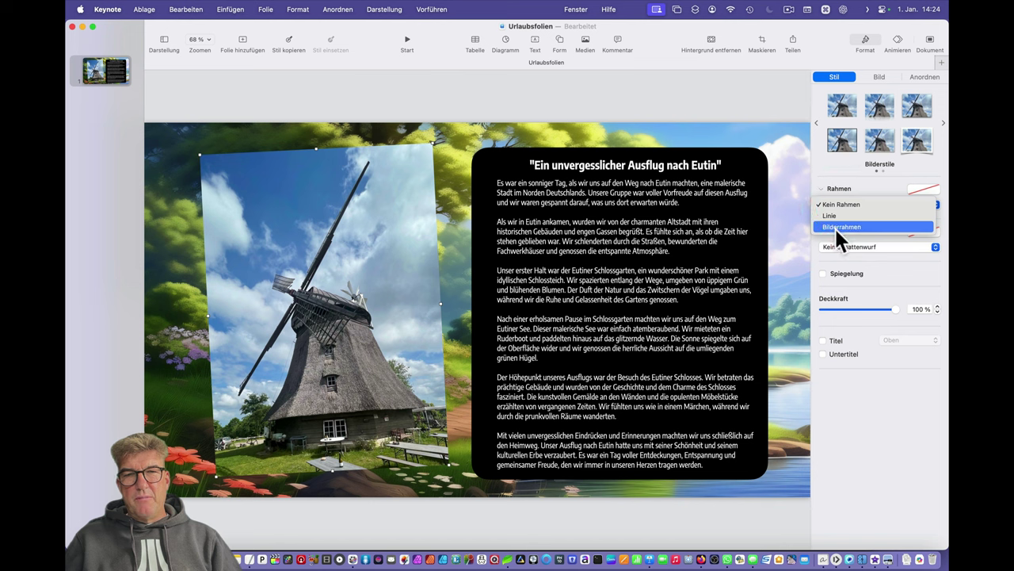
pyautogui.click(834, 227)
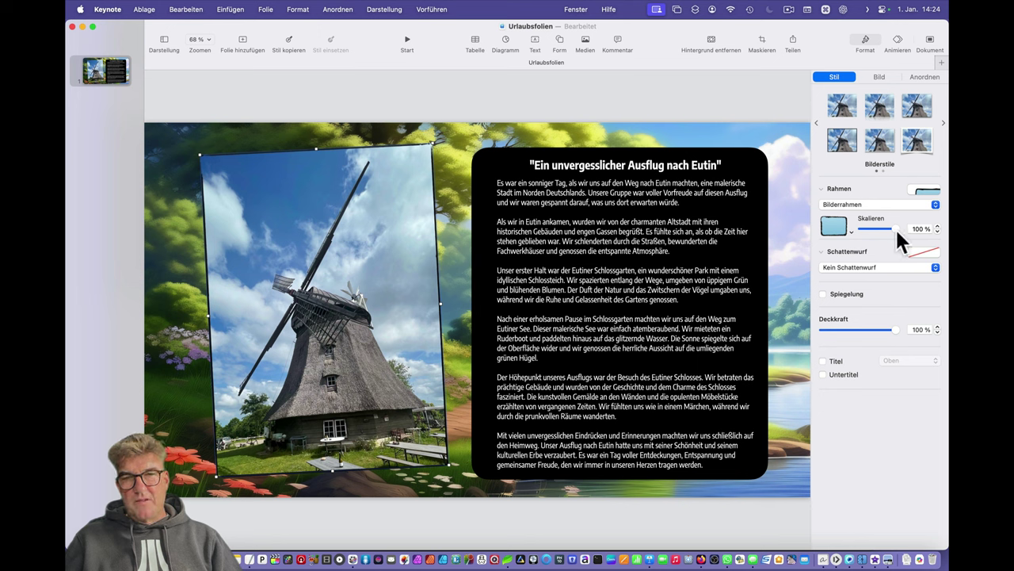
pyautogui.moveTo(896, 227)
pyautogui.mouseDown()
pyautogui.moveTo(861, 230)
pyautogui.moveTo(908, 229)
pyautogui.mouseUp()
pyautogui.click(919, 228)
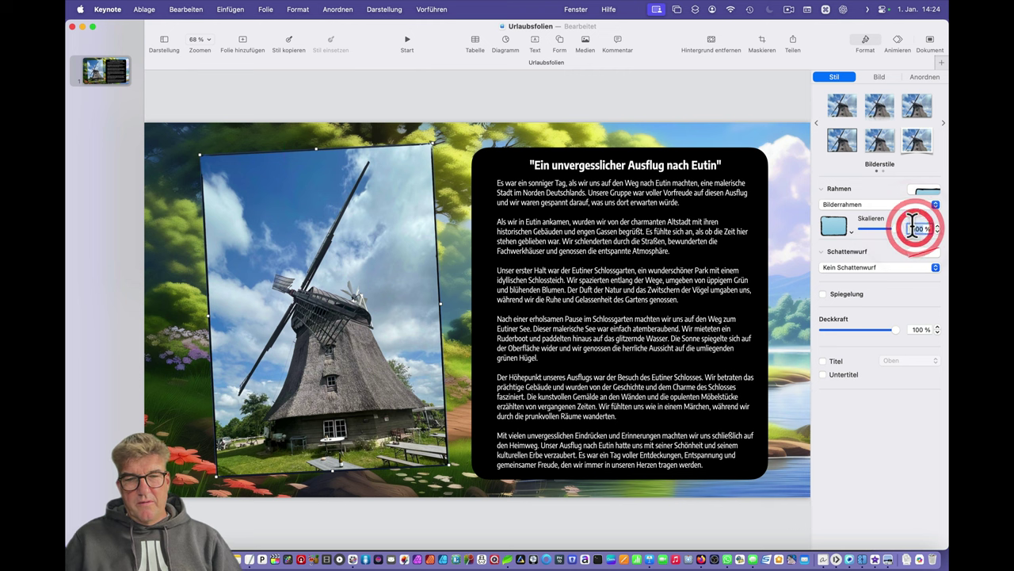
pyautogui.write('4')
pyautogui.press('Tab')
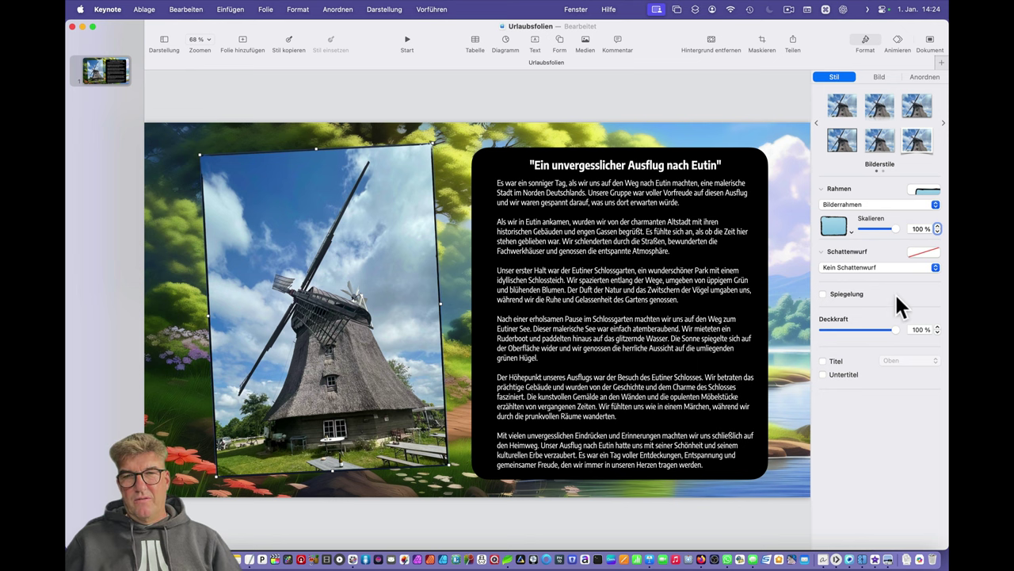
# Give the windmill photo a Linie frame with the smooth brush stroke below the current style, 18 pt thick
pyautogui.click(842, 204)
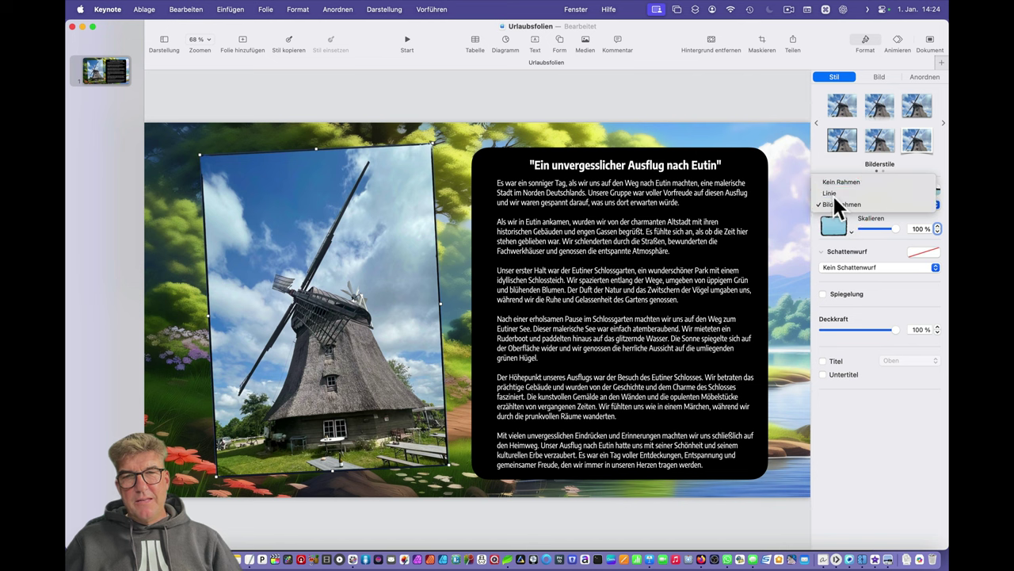
pyautogui.click(832, 194)
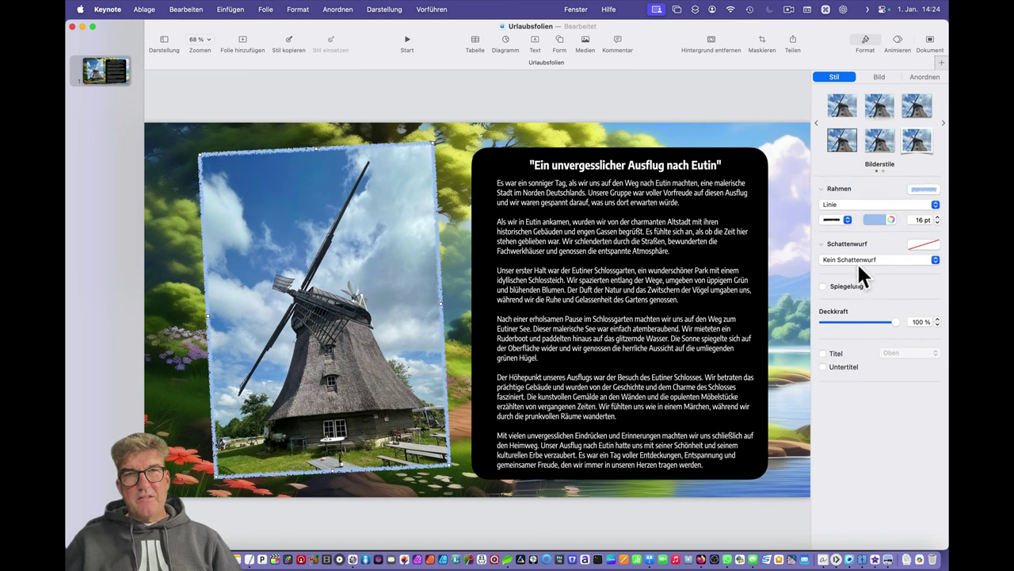
pyautogui.click(832, 221)
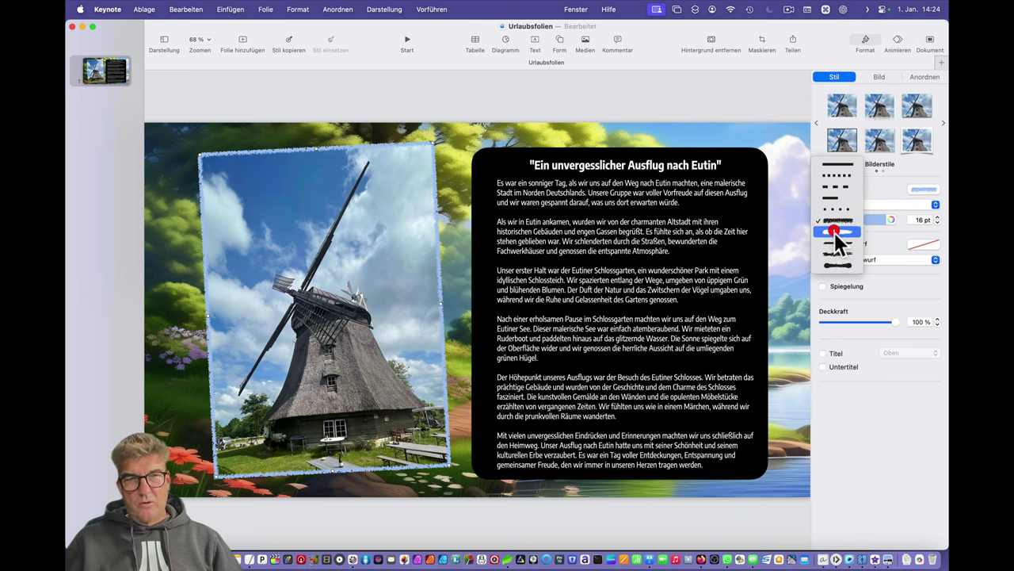
pyautogui.click(836, 231)
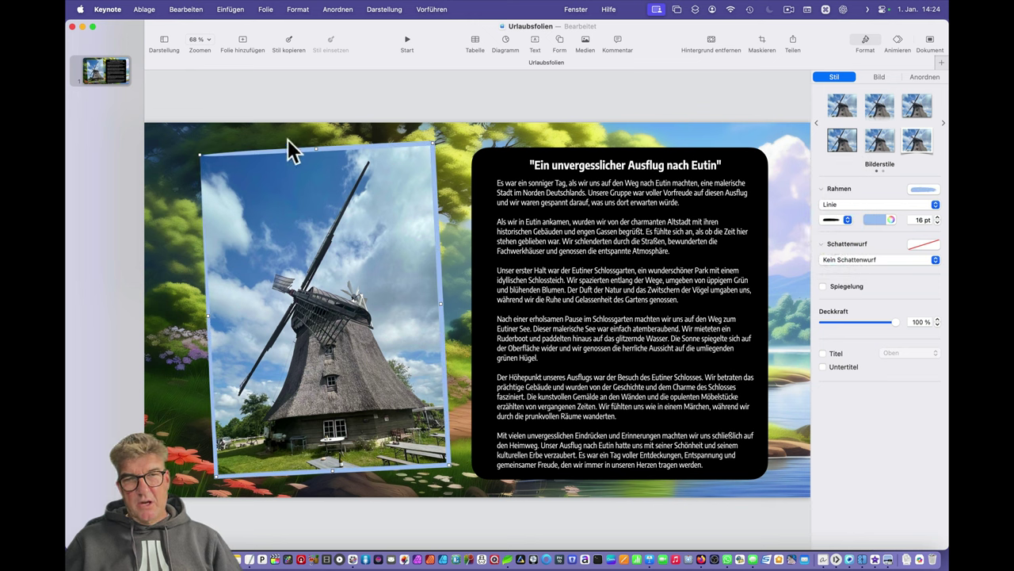
pyautogui.click(937, 216)
pyautogui.click(937, 218)
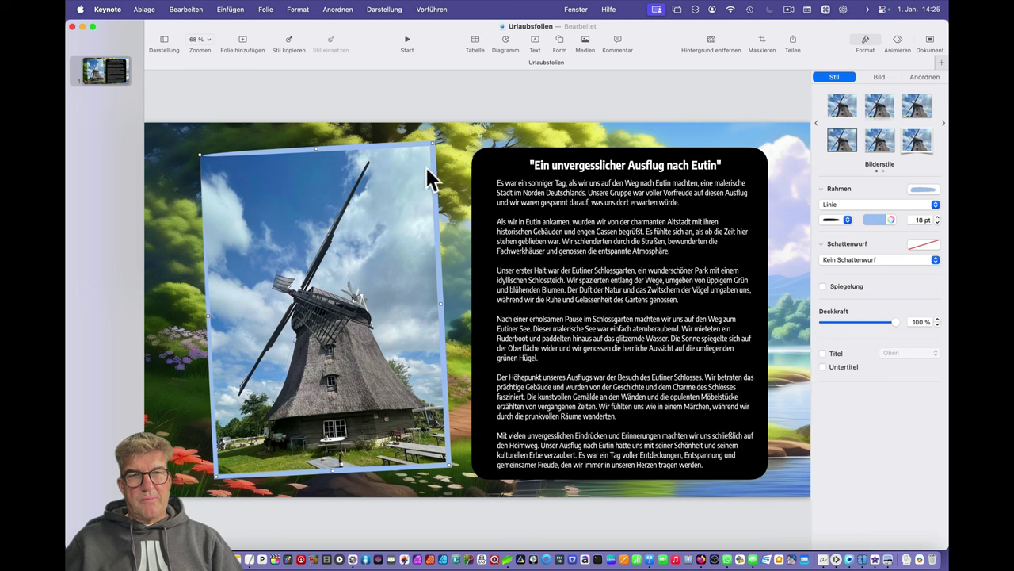
# Colour the photo's frame yellow-green by sampling the bright foliage in the background image
pyautogui.click(890, 219)
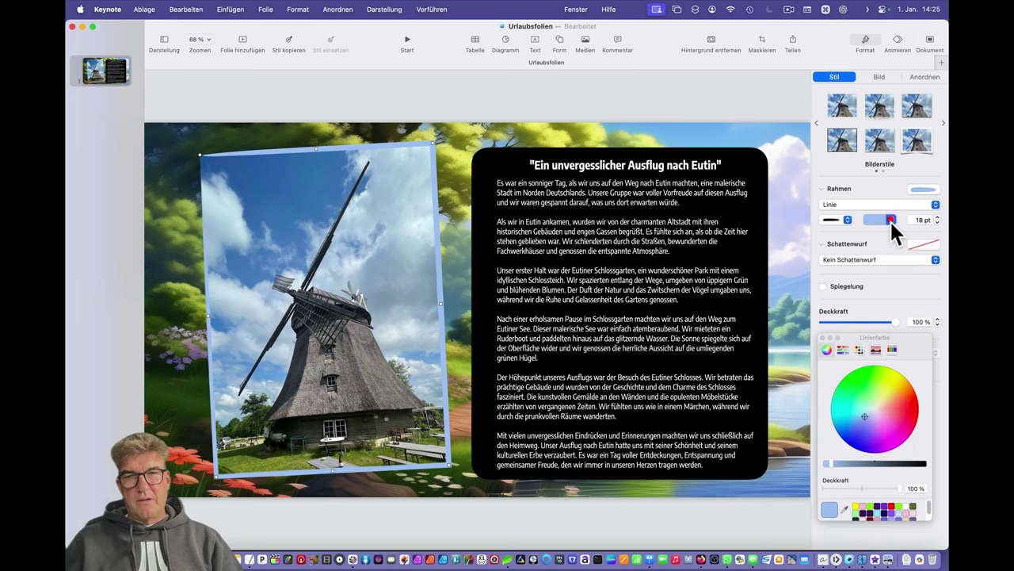
pyautogui.click(845, 510)
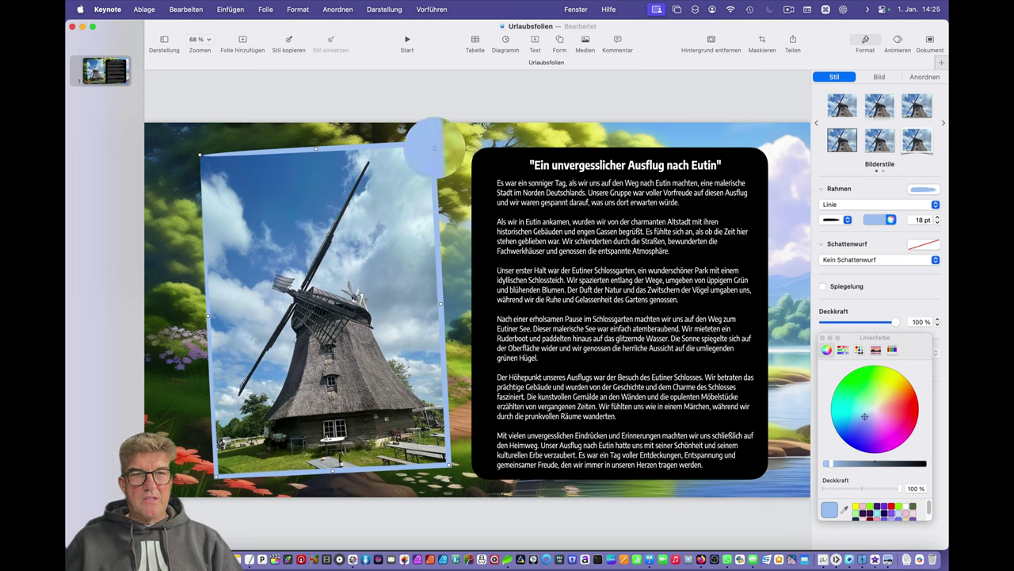
pyautogui.click(458, 161)
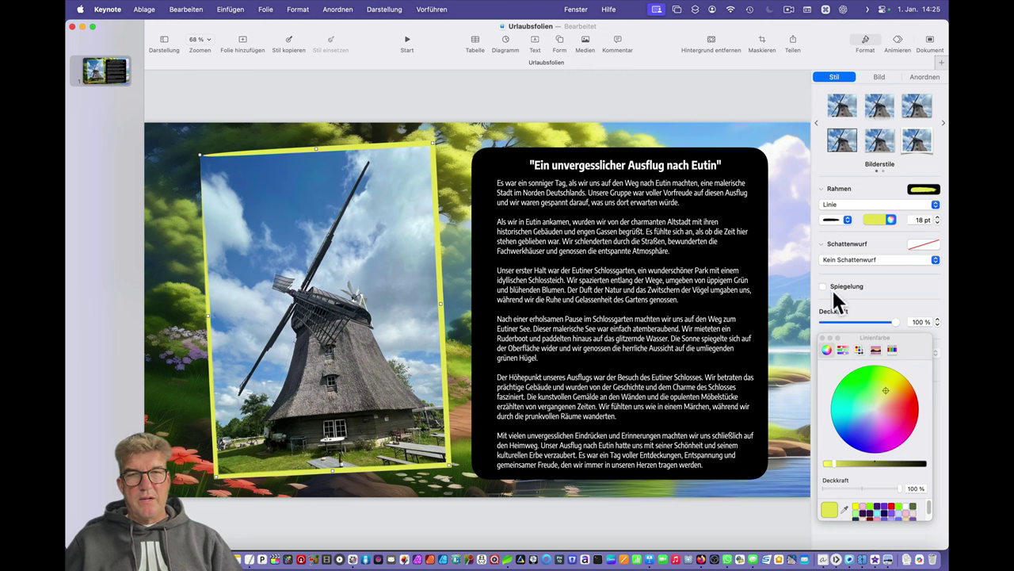
# Fill the black rectangle behind the story with a dark green sampled from the trees in the background image
pyautogui.click(484, 158)
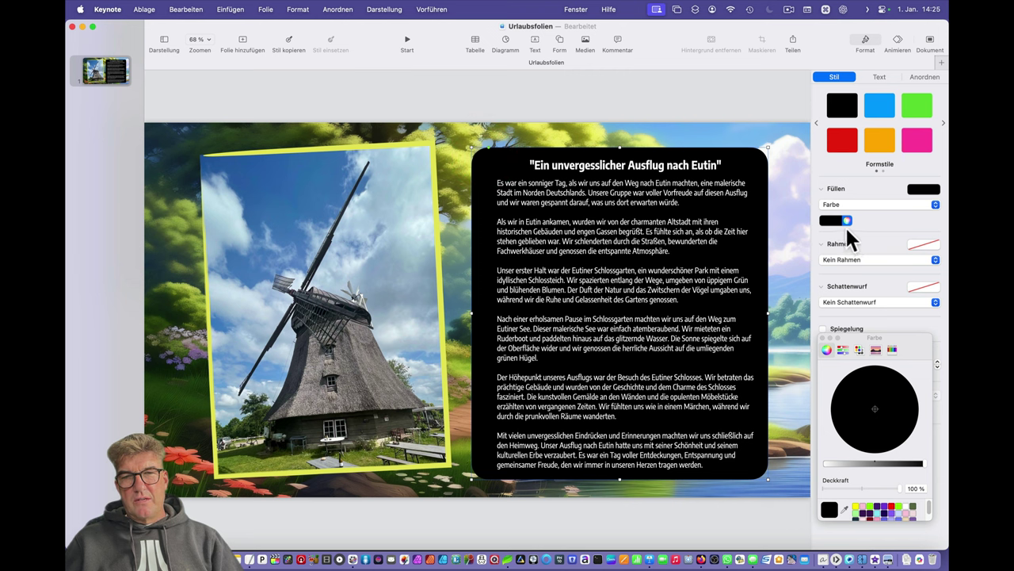
pyautogui.click(845, 509)
pyautogui.click(284, 128)
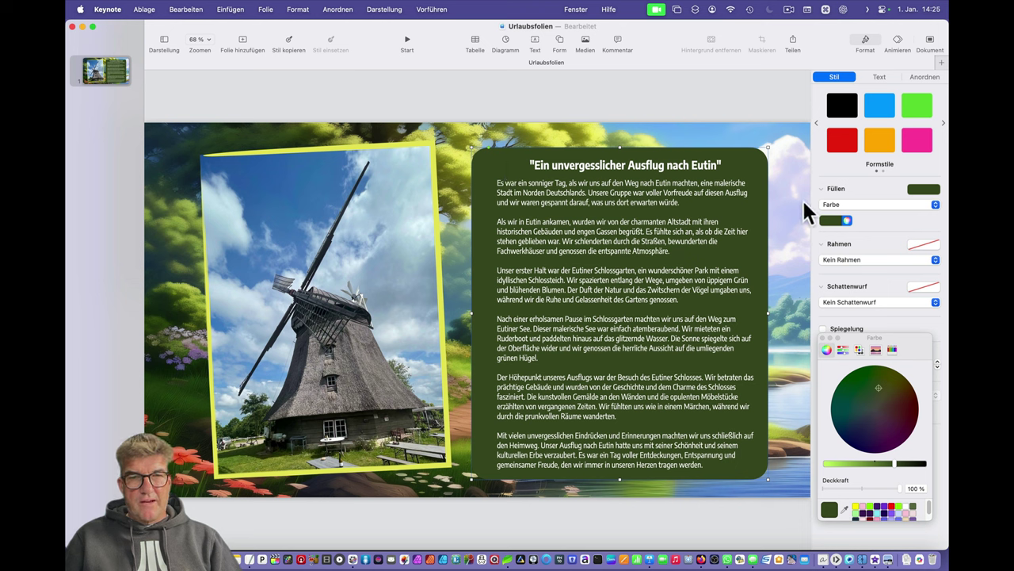
# Add a Schlagschatten to the windmill photo with a 315,3° angle, 25 pt offset and 53 % shadow opacity
pyautogui.click(392, 244)
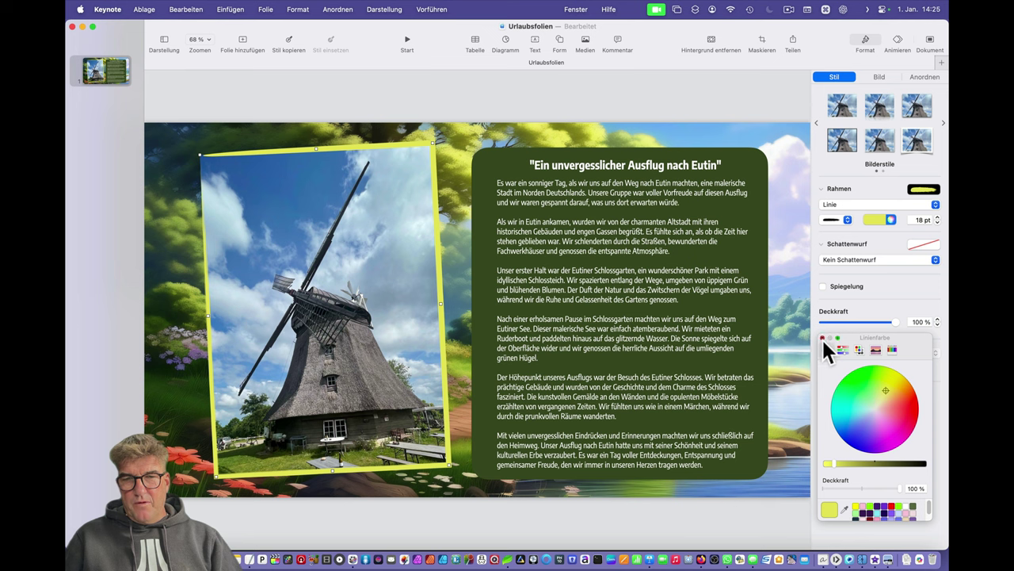
pyautogui.click(822, 337)
pyautogui.click(843, 261)
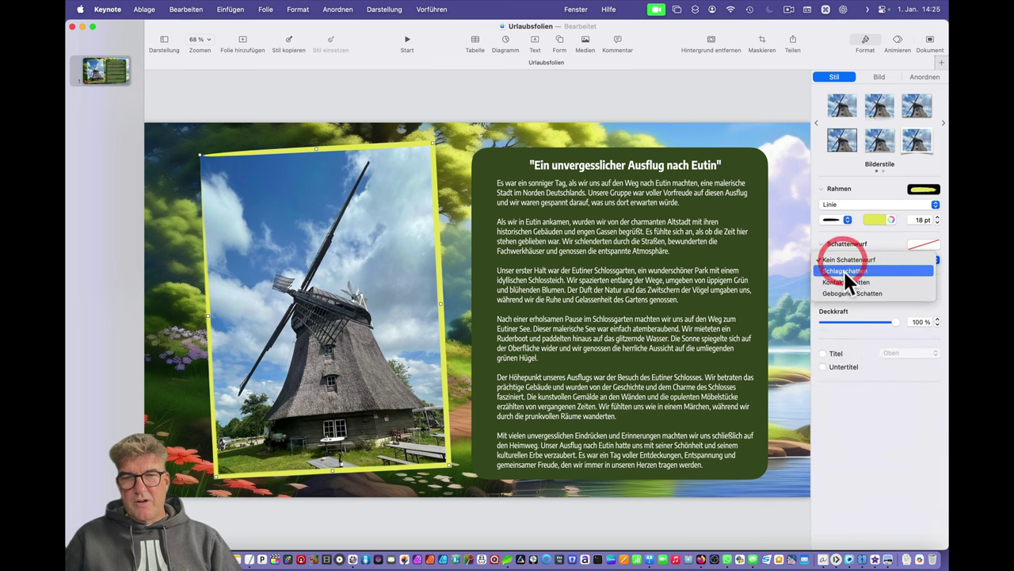
pyautogui.click(844, 271)
pyautogui.moveTo(845, 357); pyautogui.dragTo(852, 357)
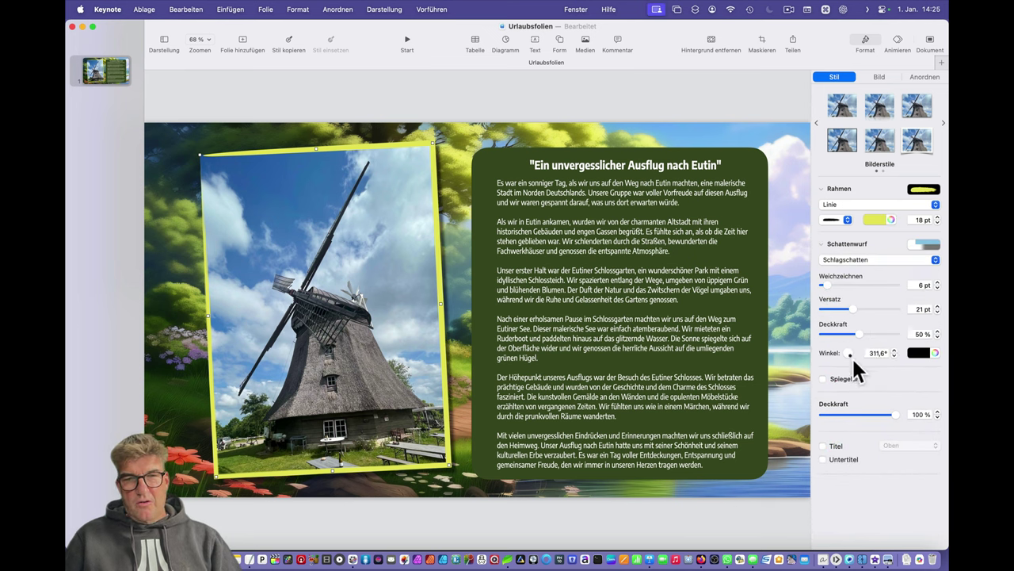
pyautogui.click(852, 357)
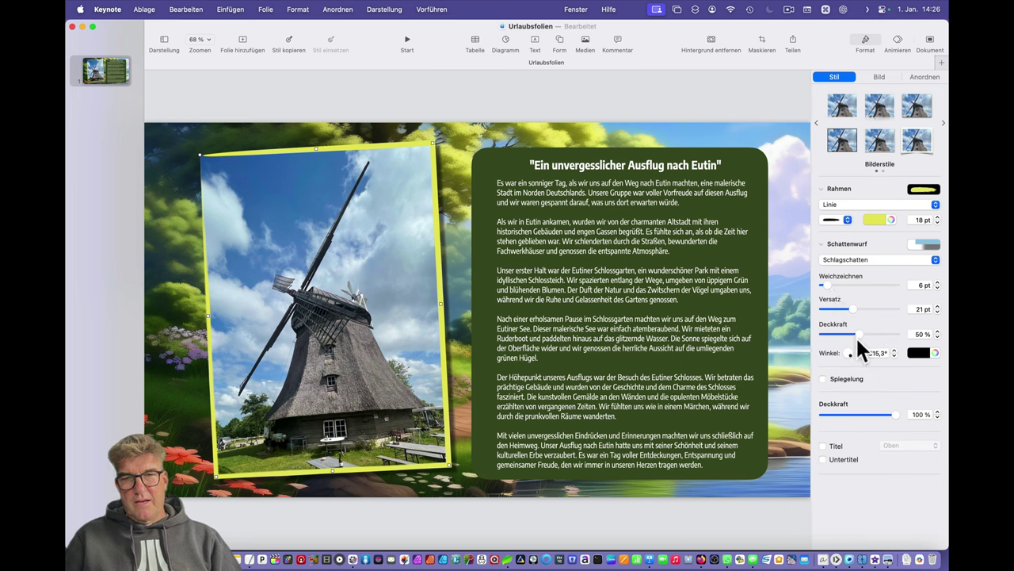
pyautogui.moveTo(859, 334)
pyautogui.mouseDown()
pyautogui.moveTo(874, 336)
pyautogui.moveTo(861, 334)
pyautogui.moveTo(854, 311)
pyautogui.moveTo(869, 312)
pyautogui.moveTo(861, 314)
pyautogui.mouseUp()
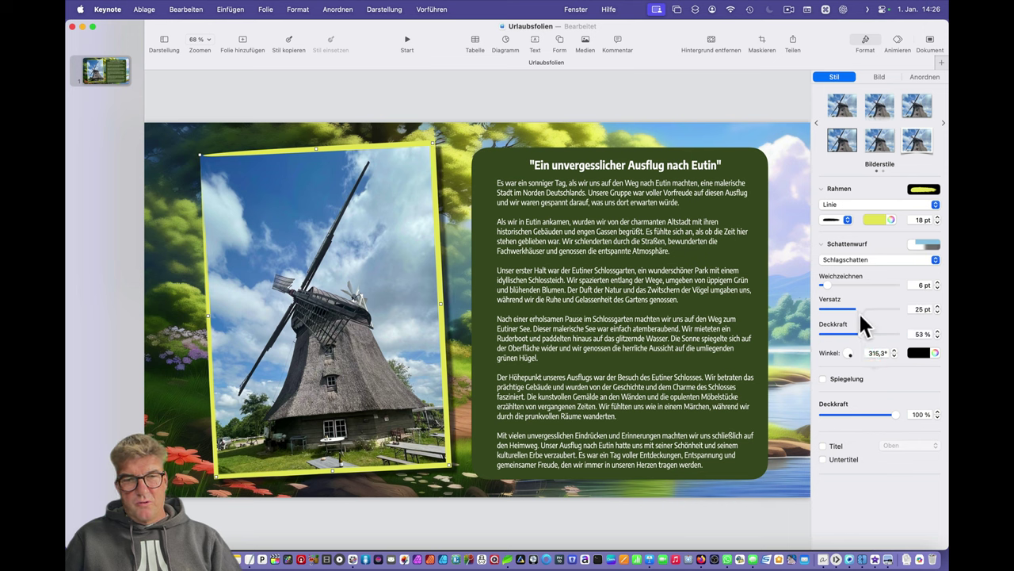
# Add a Schlagschatten to the dark green panel behind the travel story
pyautogui.click(753, 160)
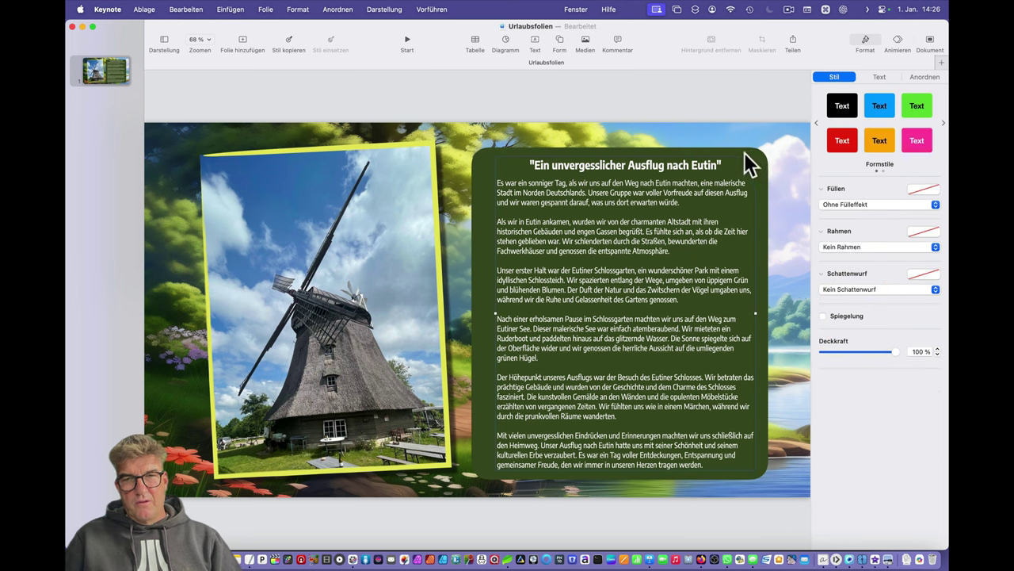
pyautogui.click(745, 153)
pyautogui.click(711, 185)
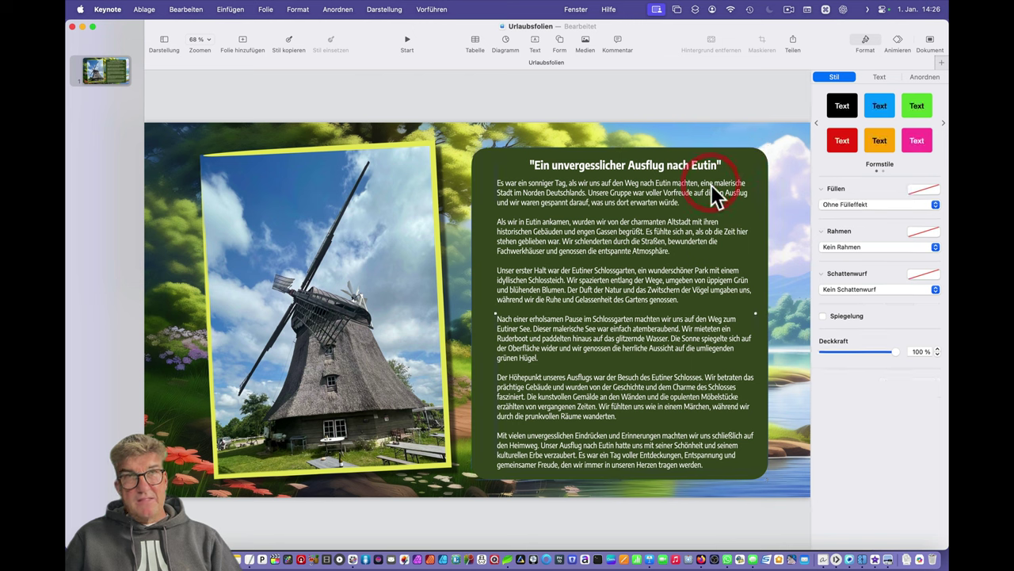
pyautogui.click(703, 153)
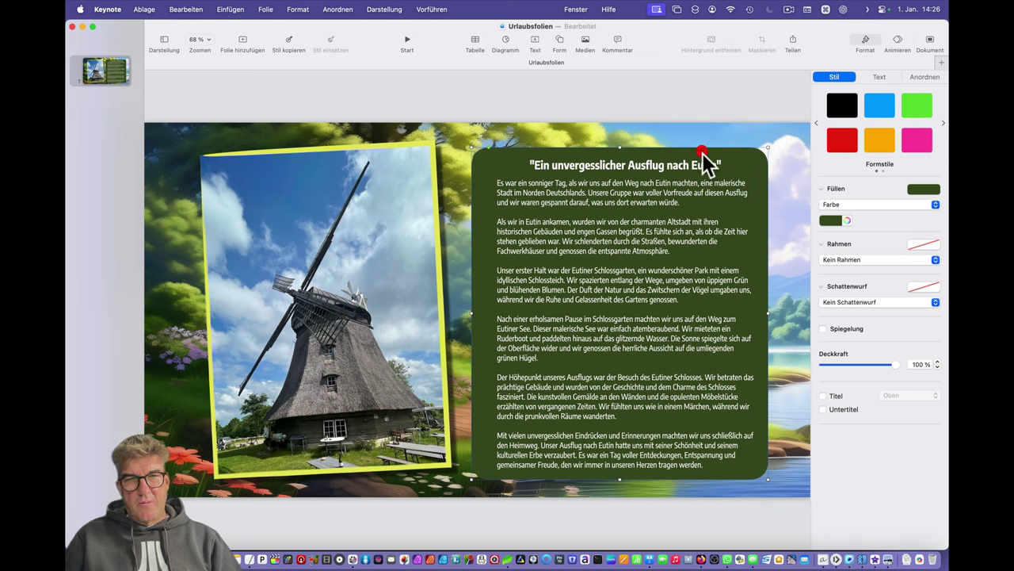
pyautogui.click(843, 309)
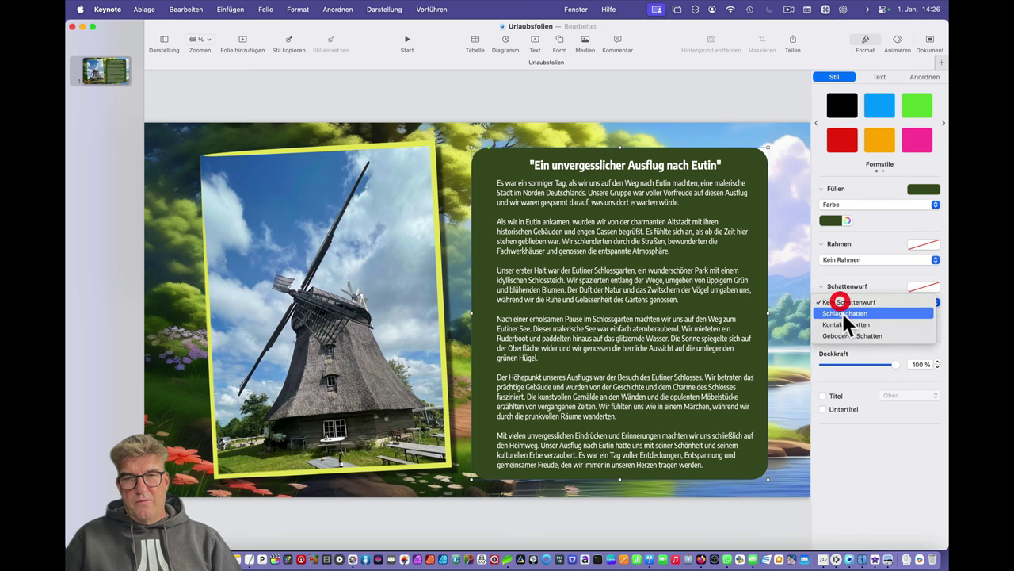
pyautogui.click(842, 314)
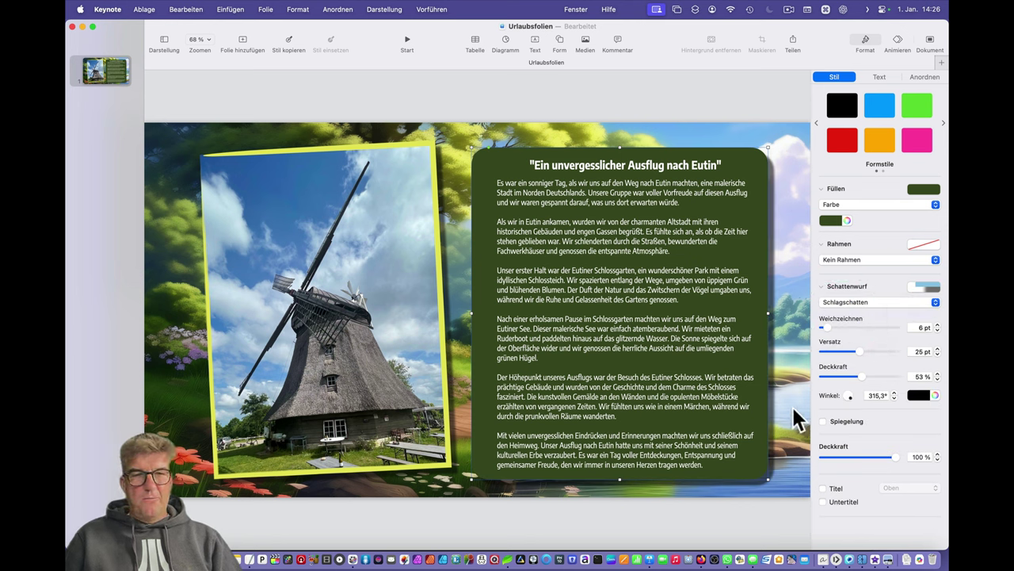
pyautogui.click(477, 105)
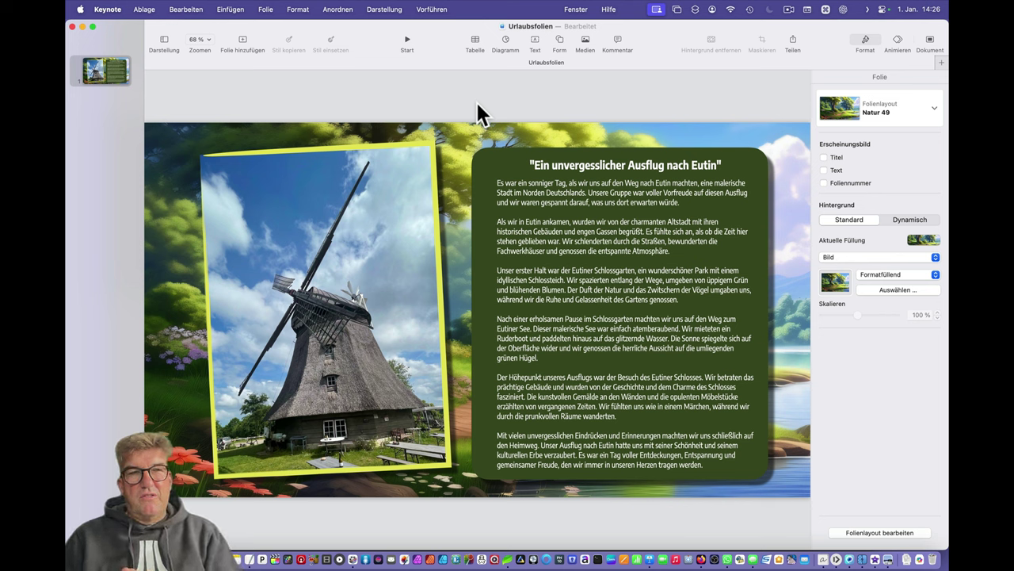
# Duplicate the slide and move the windmill photo on the first slide completely off its left edge, viewing at 50 %
pyautogui.click(113, 76)
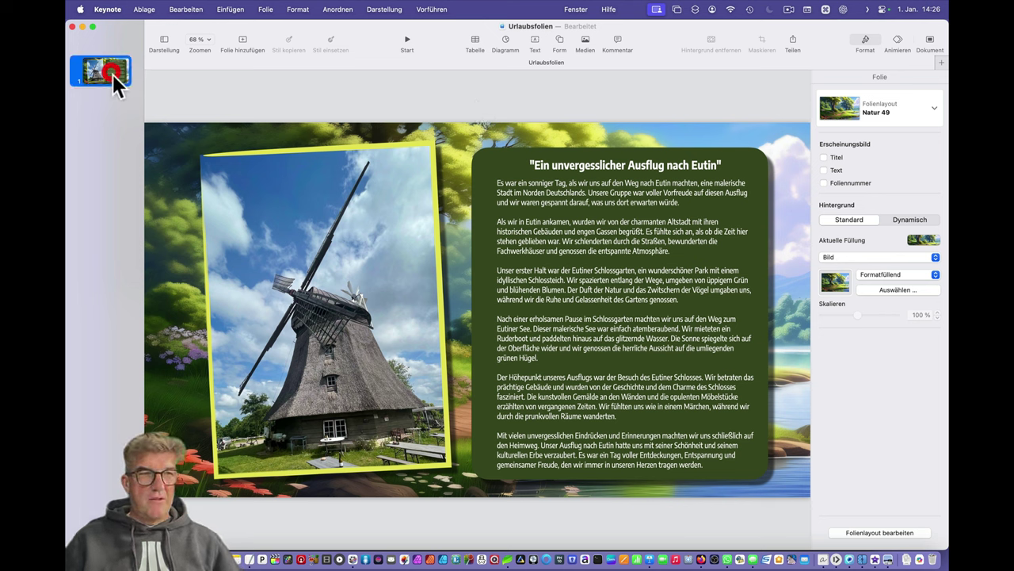
pyautogui.press('super+d')
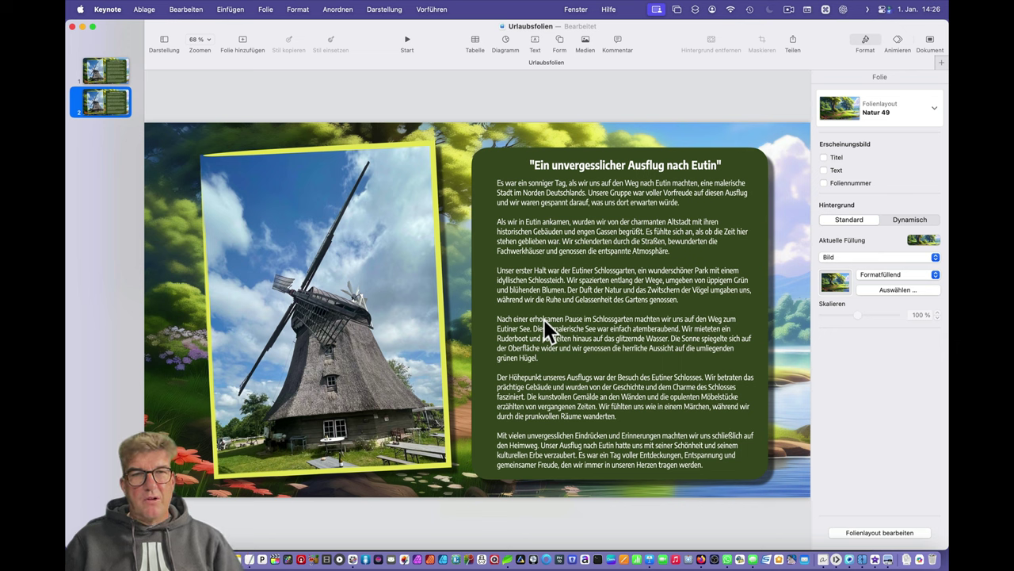
pyautogui.click(112, 67)
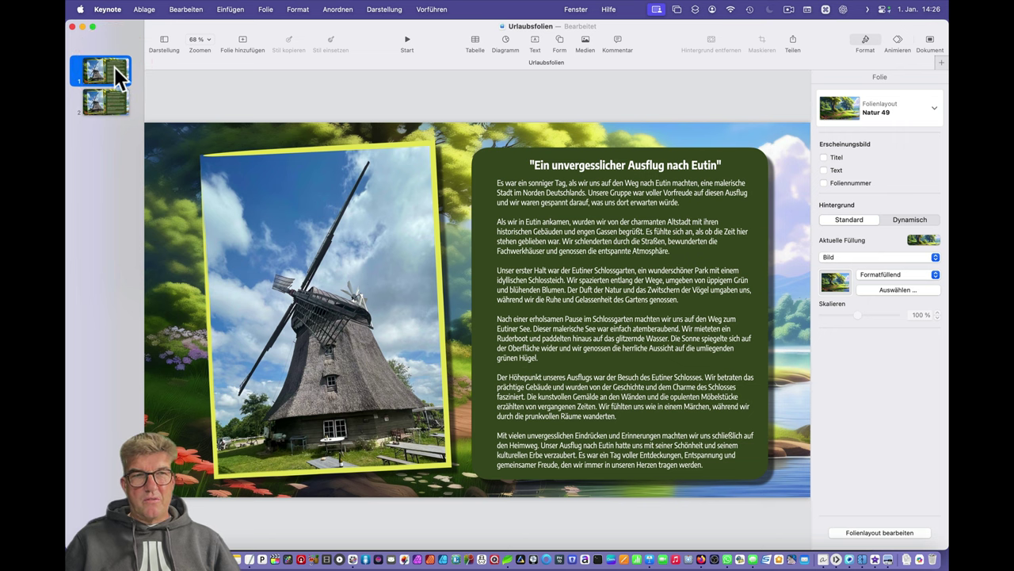
pyautogui.click(208, 38)
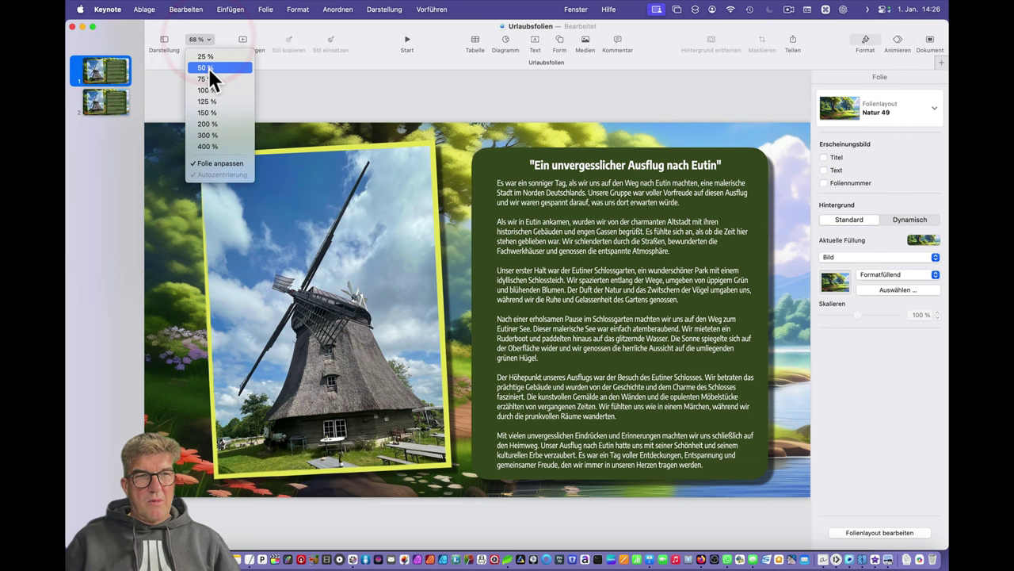
pyautogui.click(207, 68)
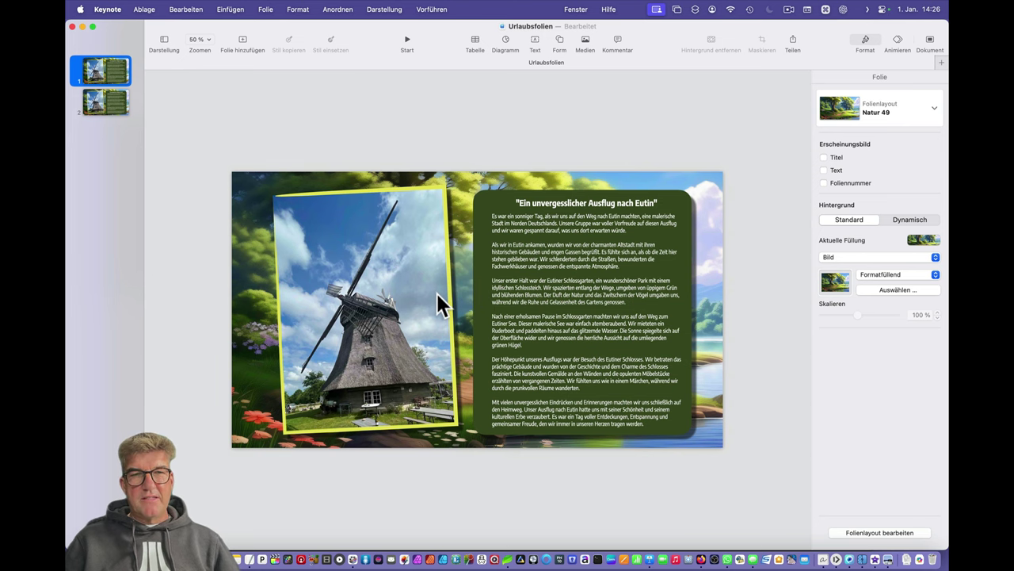
pyautogui.moveTo(440, 299); pyautogui.dragTo(207, 295)
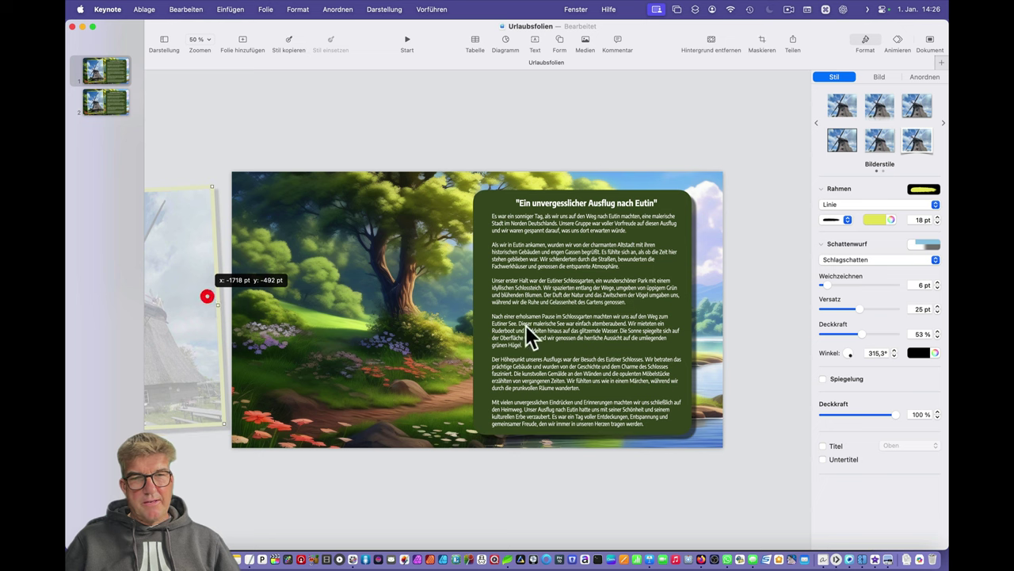
# Move the story text together with its green panel completely off the first slide's right edge
pyautogui.click(609, 247)
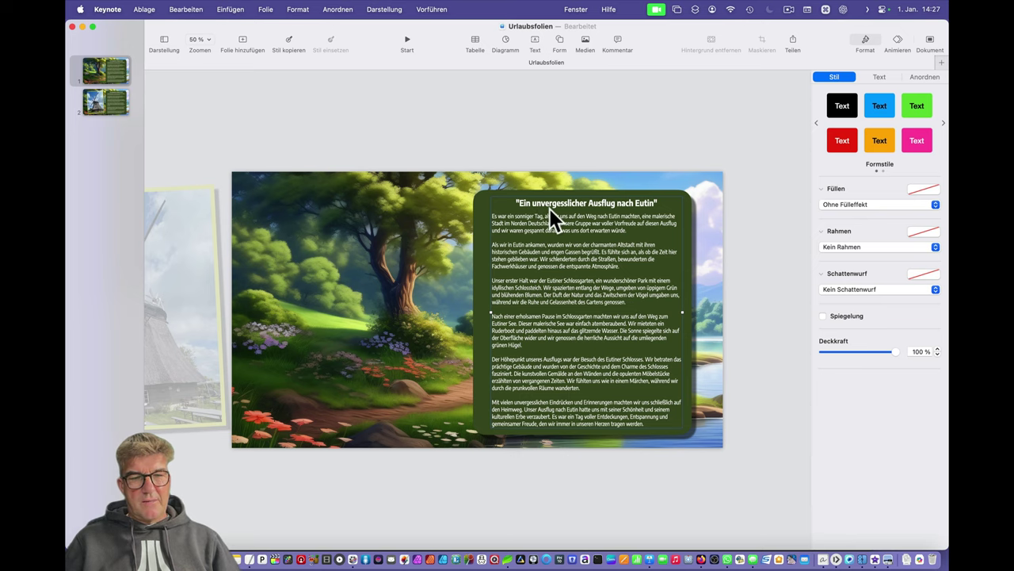
pyautogui.press('super')
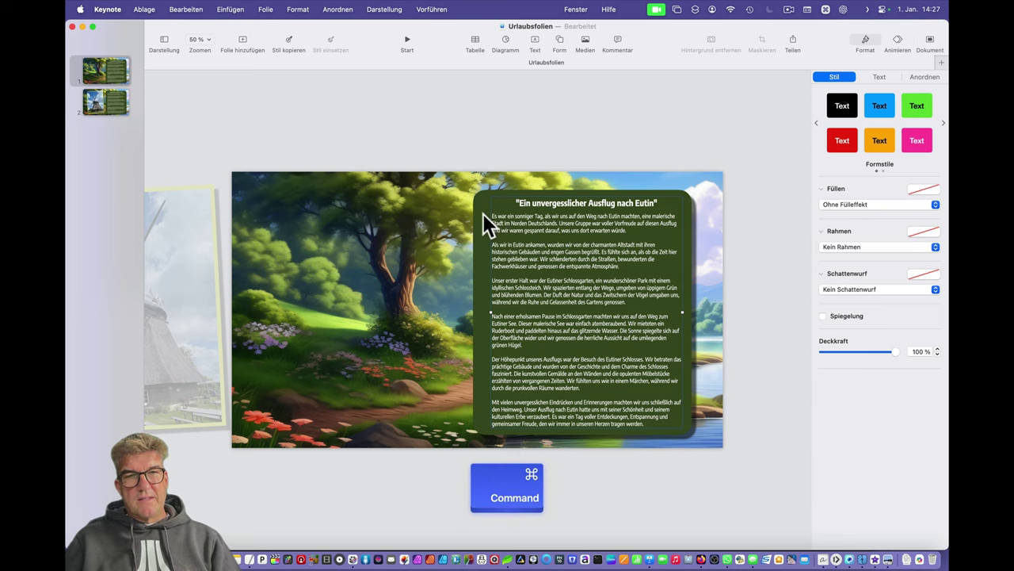
pyautogui.keyDown('super'); pyautogui.click(481, 213); pyautogui.keyUp('super')
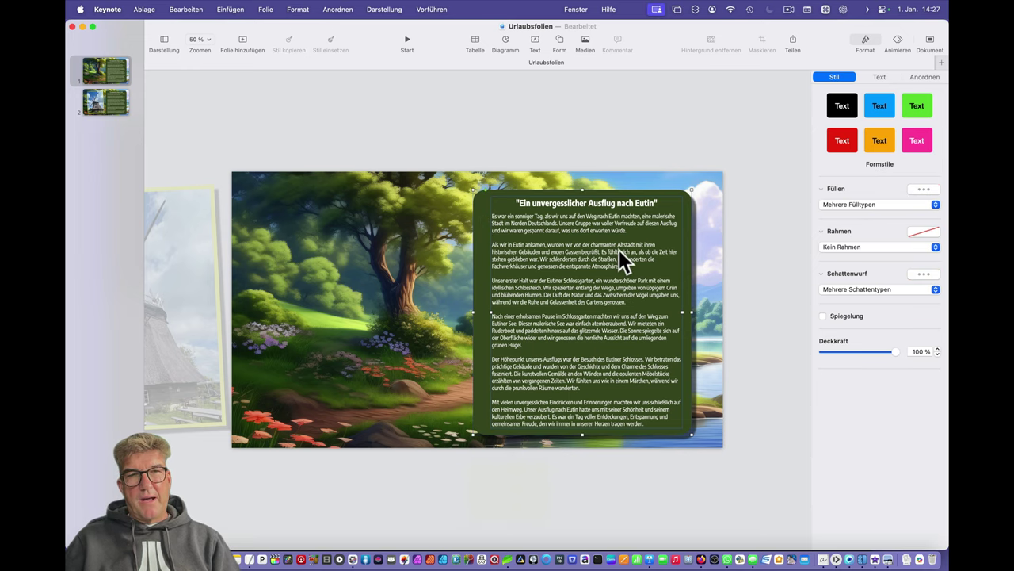
pyautogui.moveTo(536, 256); pyautogui.dragTo(791, 258)
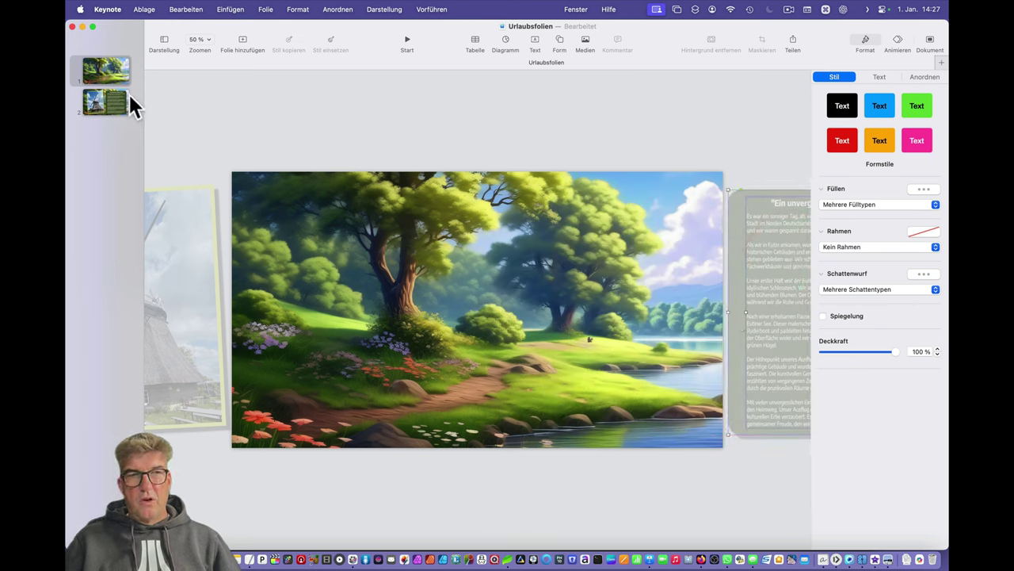
# Give the first slide a Zauberei transition
pyautogui.click(110, 76)
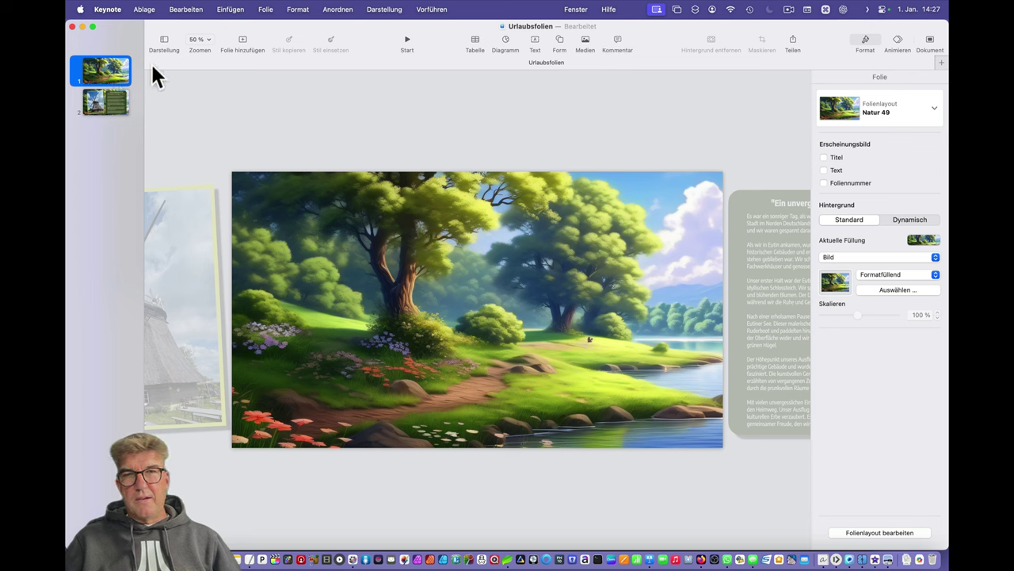
pyautogui.click(894, 40)
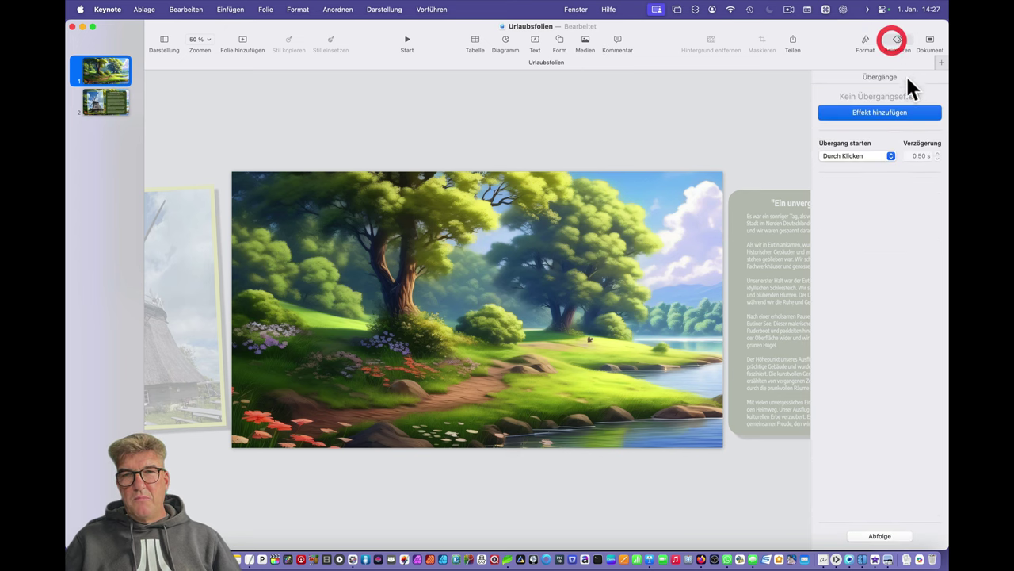
pyautogui.click(885, 113)
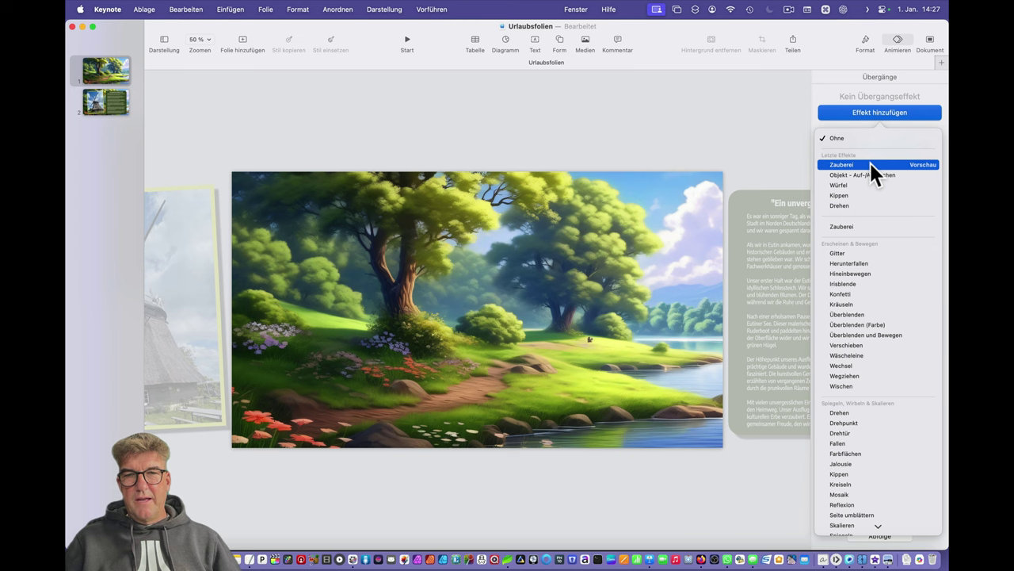
pyautogui.click(860, 228)
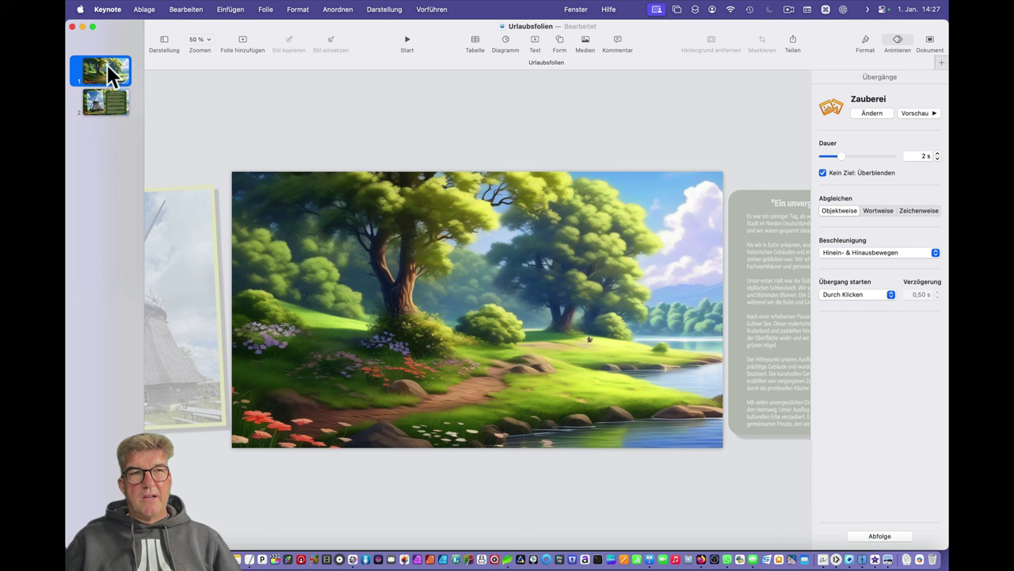
# Play the presentation from the first slide to check the transition, and exit the slideshow
pyautogui.click(119, 109)
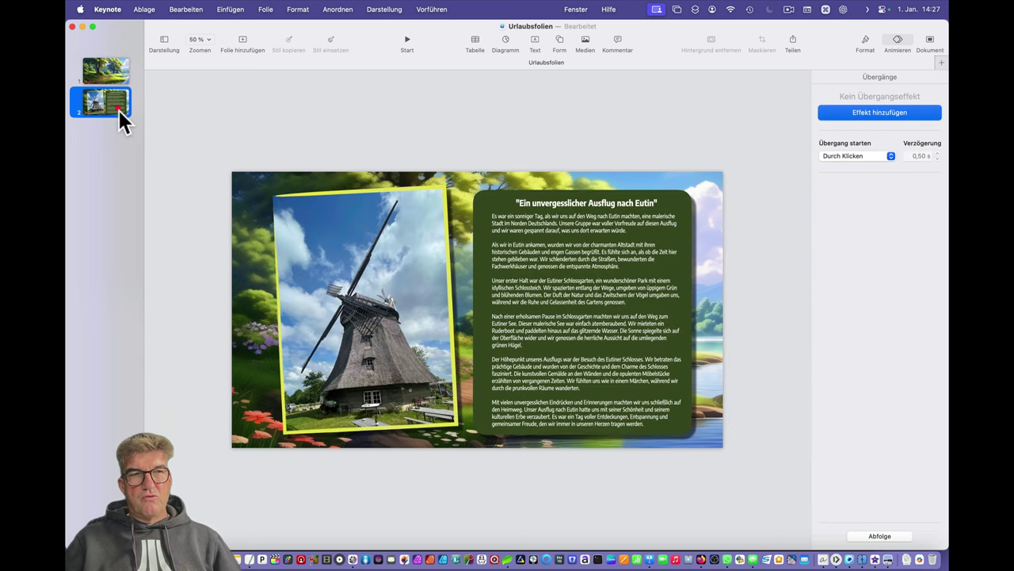
pyautogui.click(111, 77)
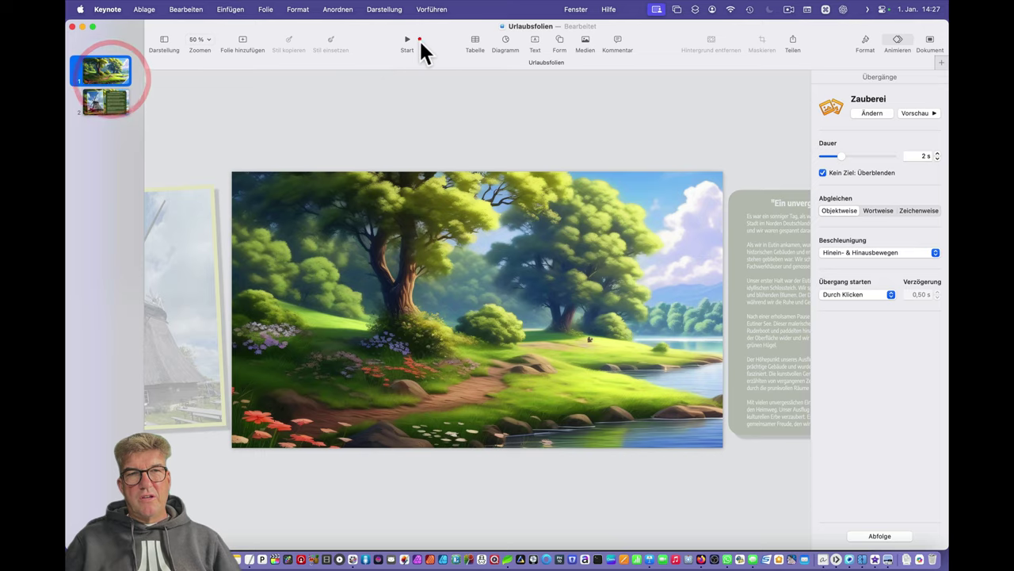
pyautogui.click(409, 42)
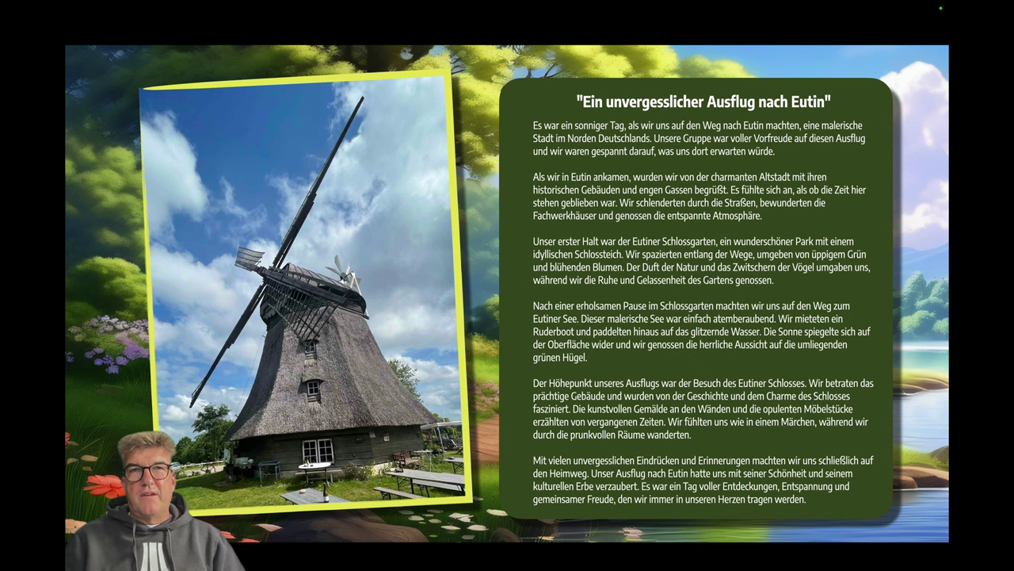
pyautogui.press('Escape')
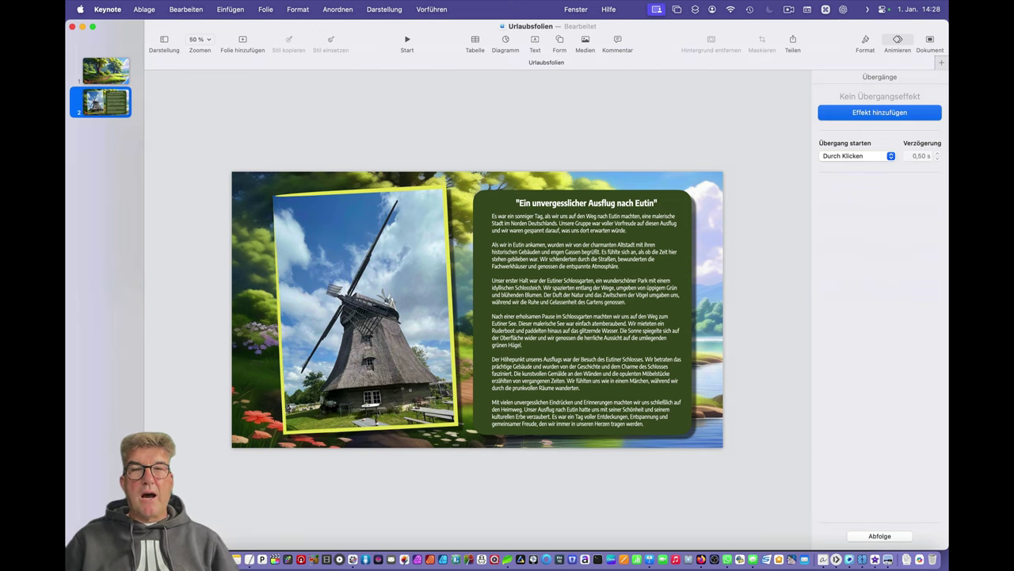
# Open the film export settings for the presentation and check the resolution and frame rate options
pyautogui.click(145, 10)
pyautogui.moveTo(153, 179)
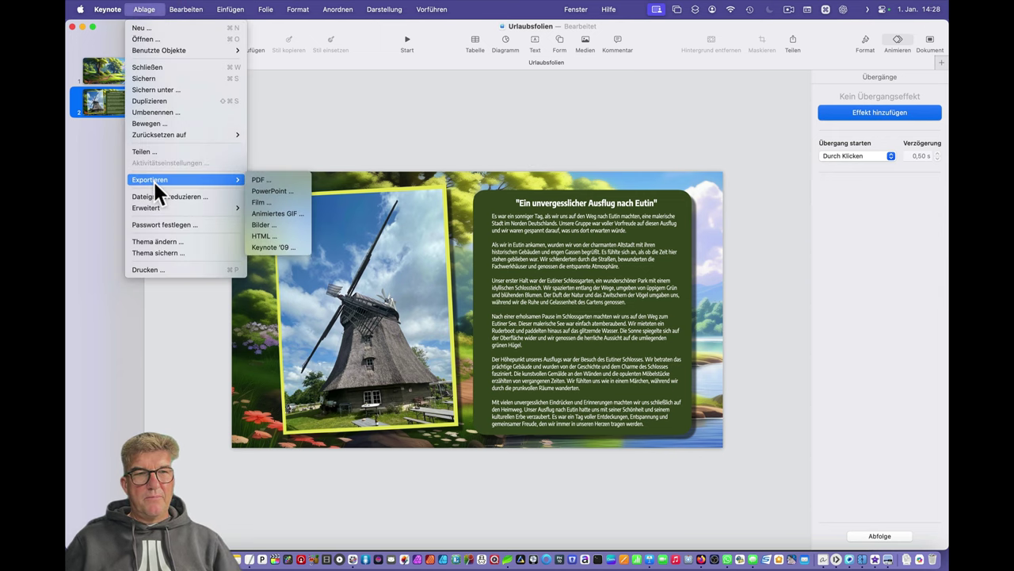
pyautogui.click(284, 205)
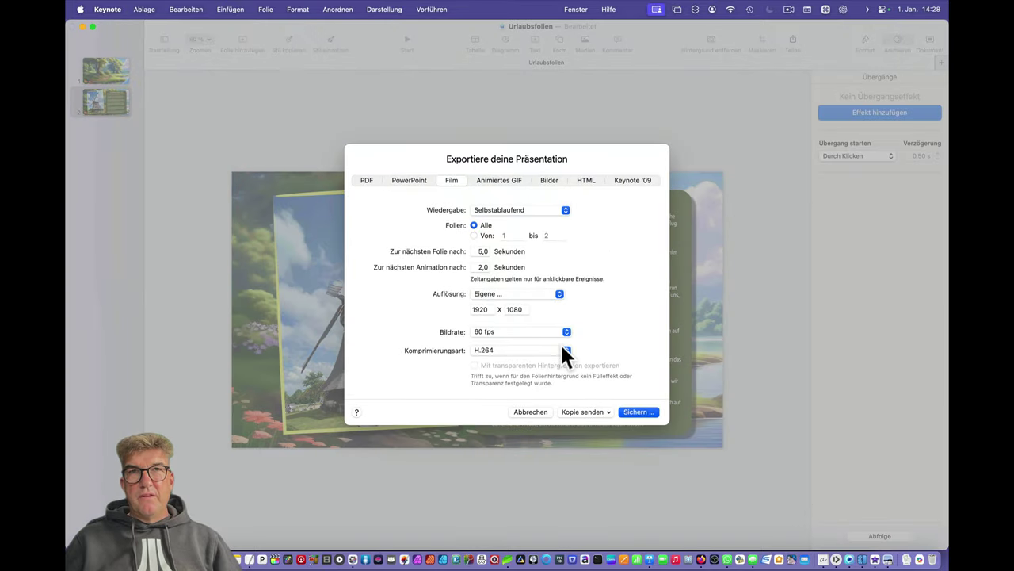
pyautogui.click(484, 295)
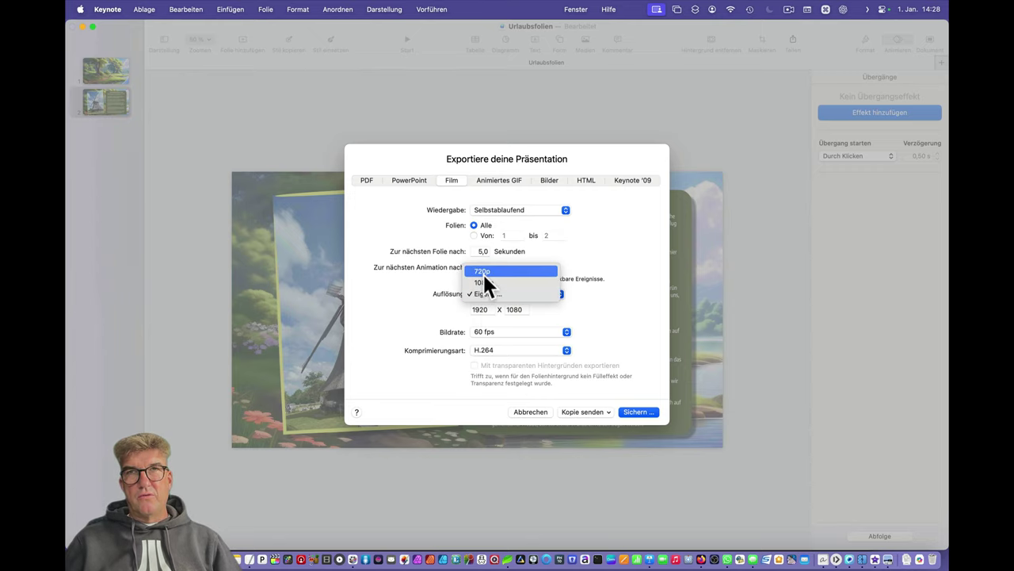
pyautogui.click(428, 319)
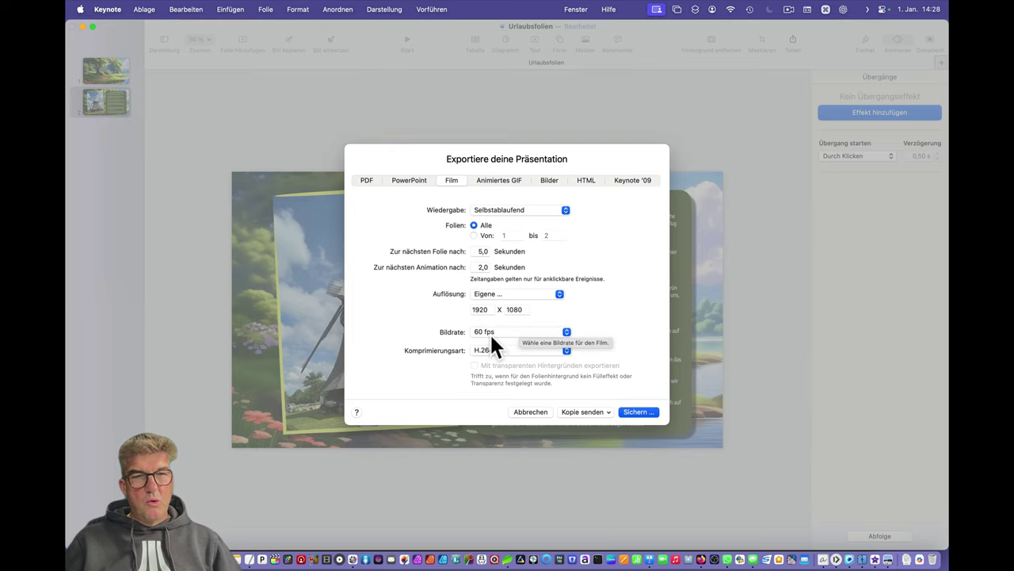
pyautogui.click(490, 332)
pyautogui.click(486, 333)
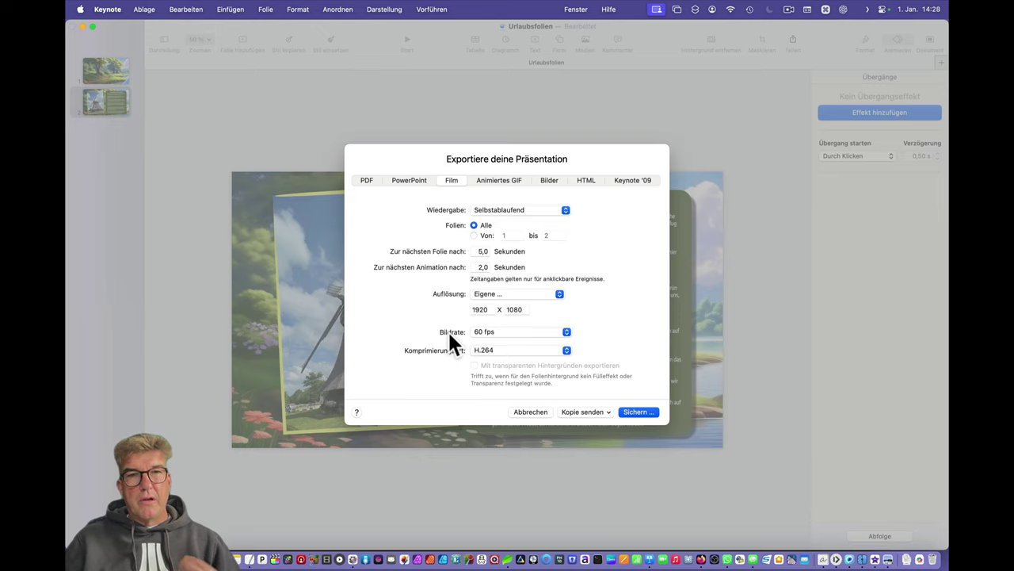
# Set the film's compression to HEVC and export it to the Schreibtisch under the name eutin
pyautogui.click(483, 354)
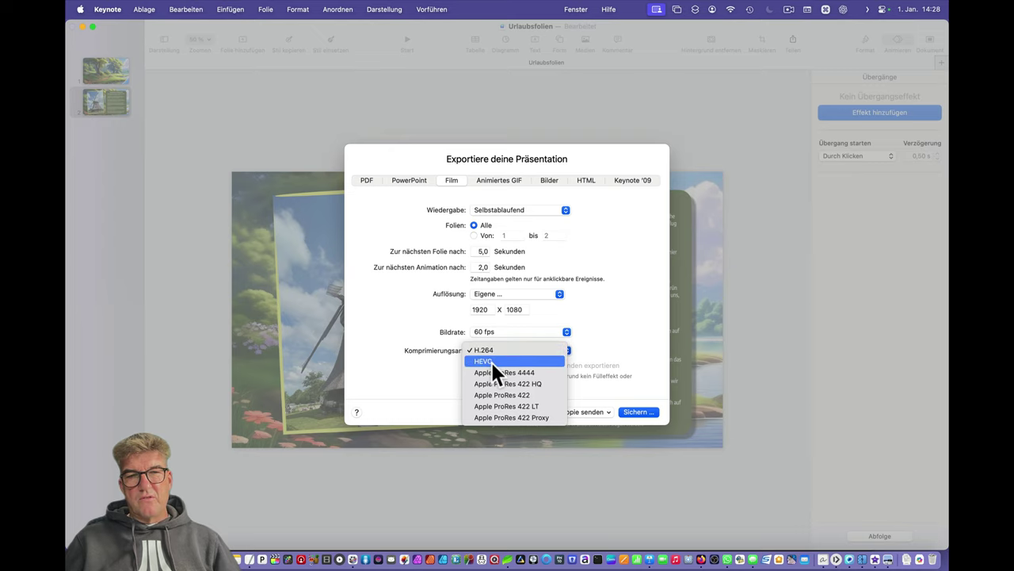
pyautogui.click(490, 361)
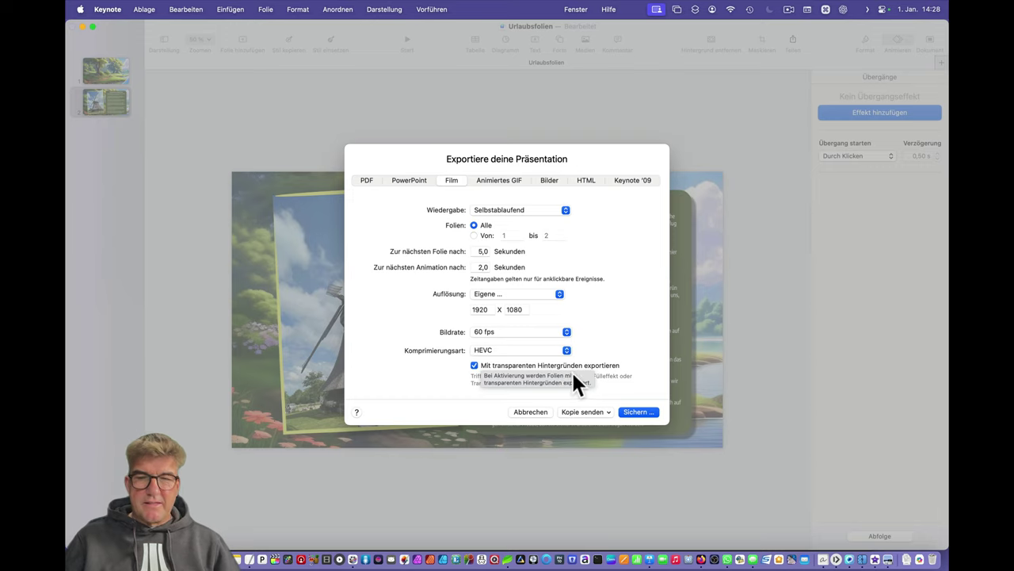
pyautogui.click(634, 414)
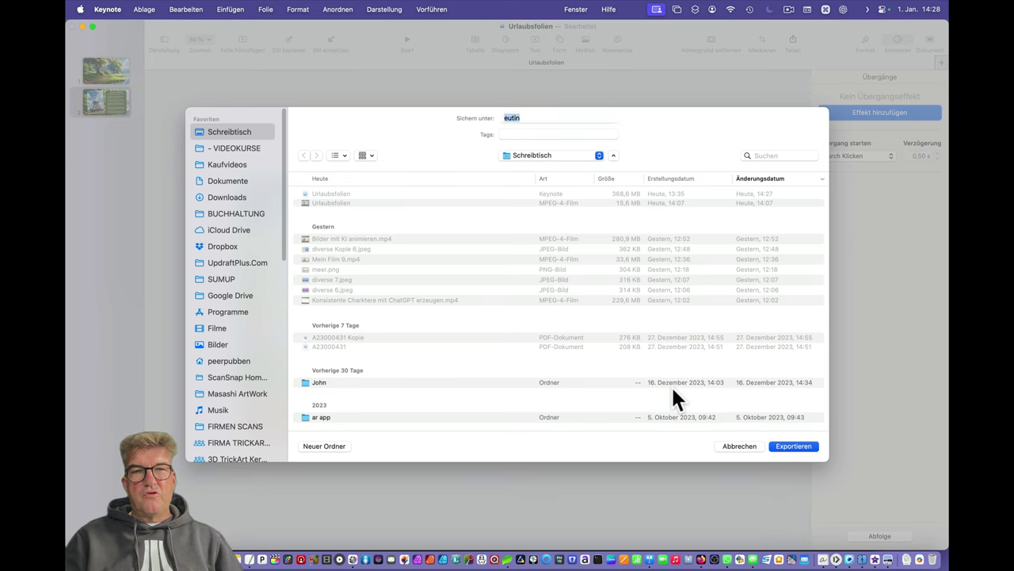
pyautogui.press('Return')
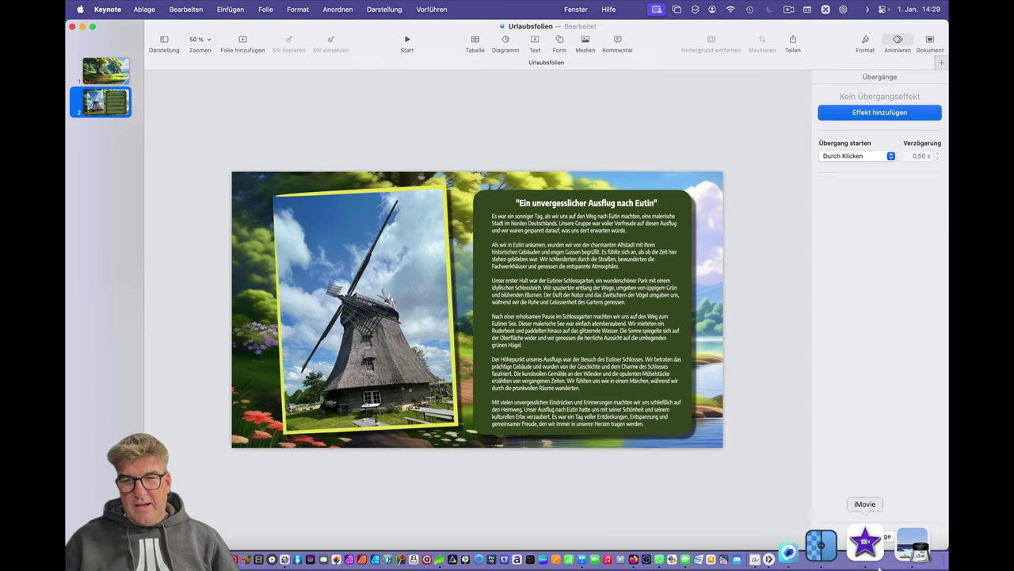
# Switch to iMovie, import the film eutin from the Schreibtisch and place it at the start of the timeline
pyautogui.click(879, 556)
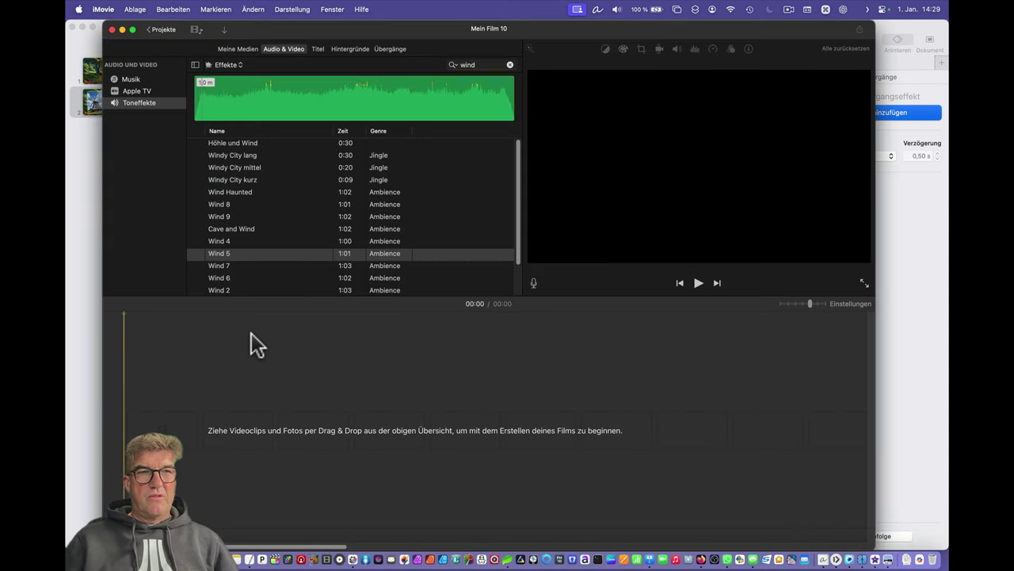
pyautogui.click(225, 32)
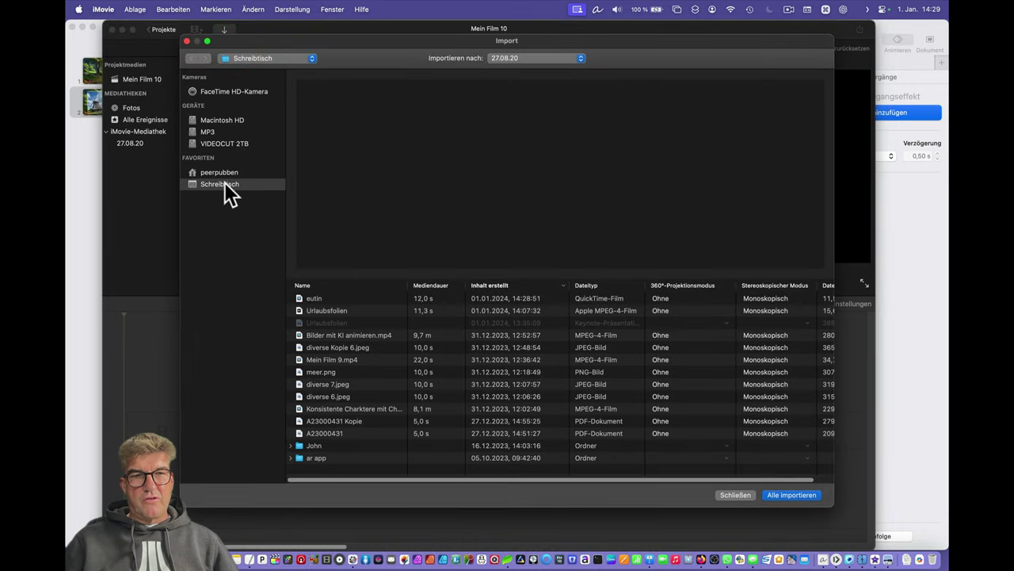
pyautogui.doubleClick(315, 298)
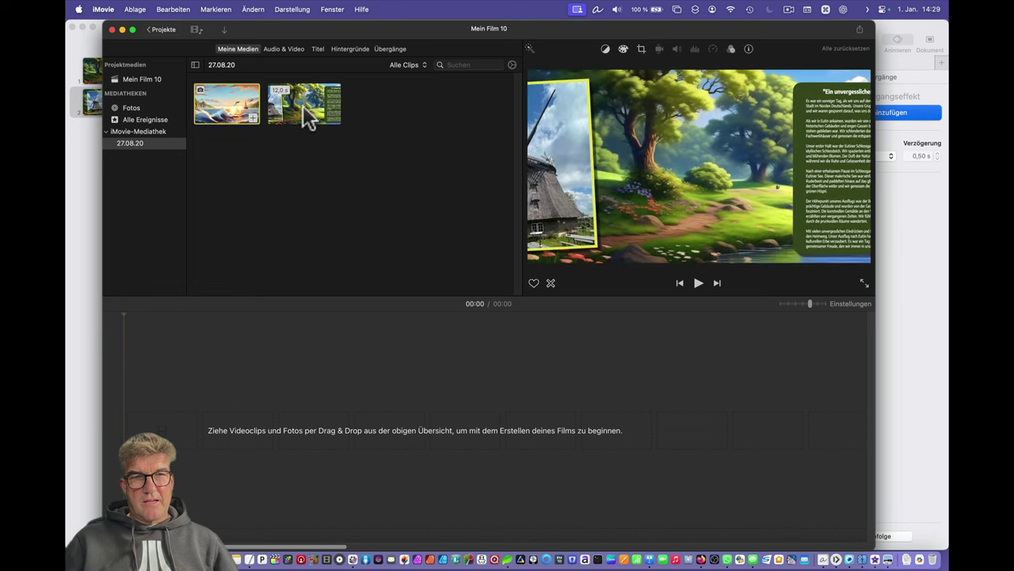
pyautogui.moveTo(310, 113)
pyautogui.mouseDown()
pyautogui.moveTo(213, 424)
pyautogui.moveTo(170, 434)
pyautogui.mouseUp()
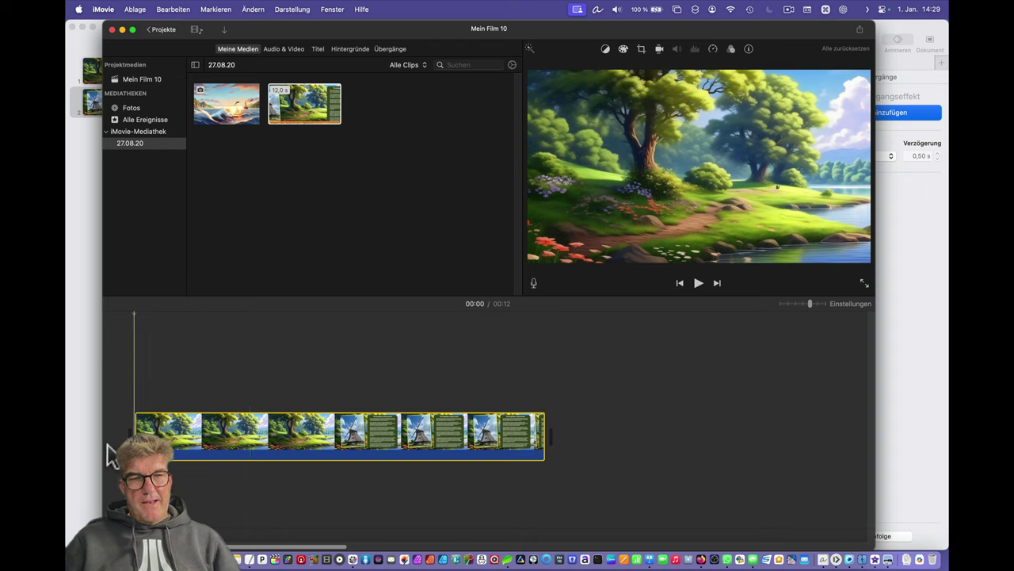
# Play the imported clip to check the transition and trim its beginning so that about 7 seconds remain
pyautogui.press('space')
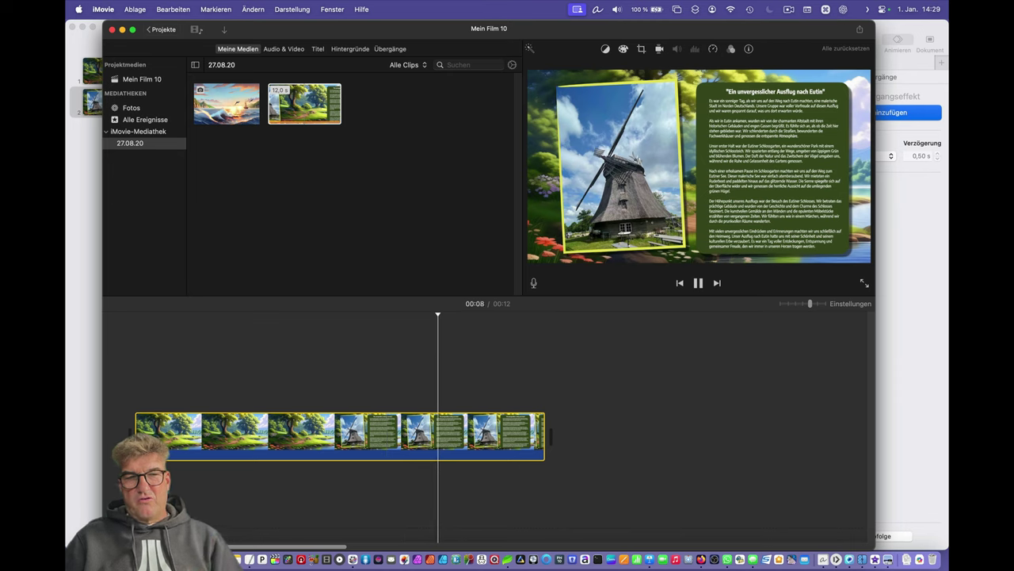
pyautogui.press('space')
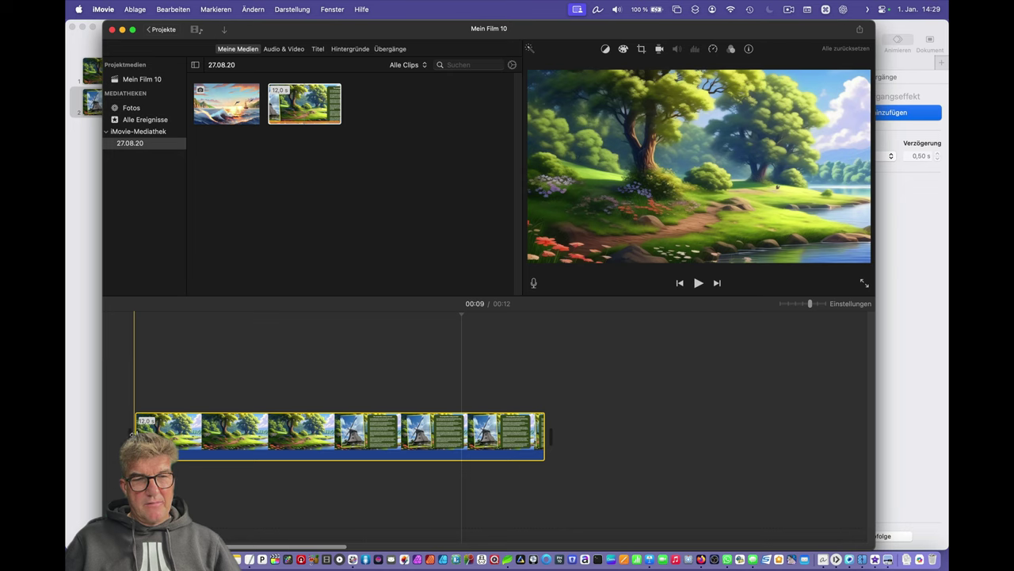
pyautogui.moveTo(133, 432); pyautogui.dragTo(311, 446)
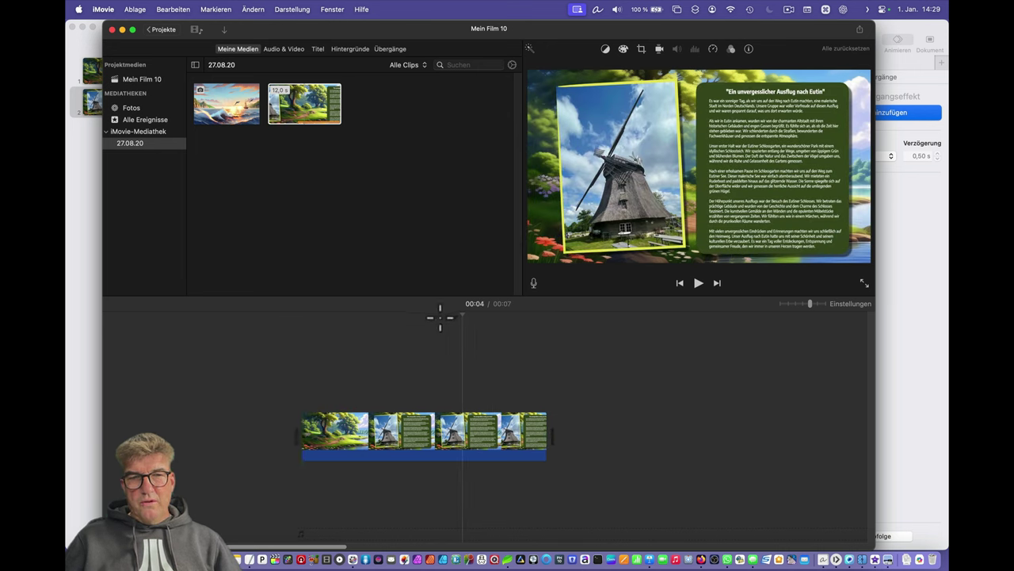
pyautogui.click(441, 317)
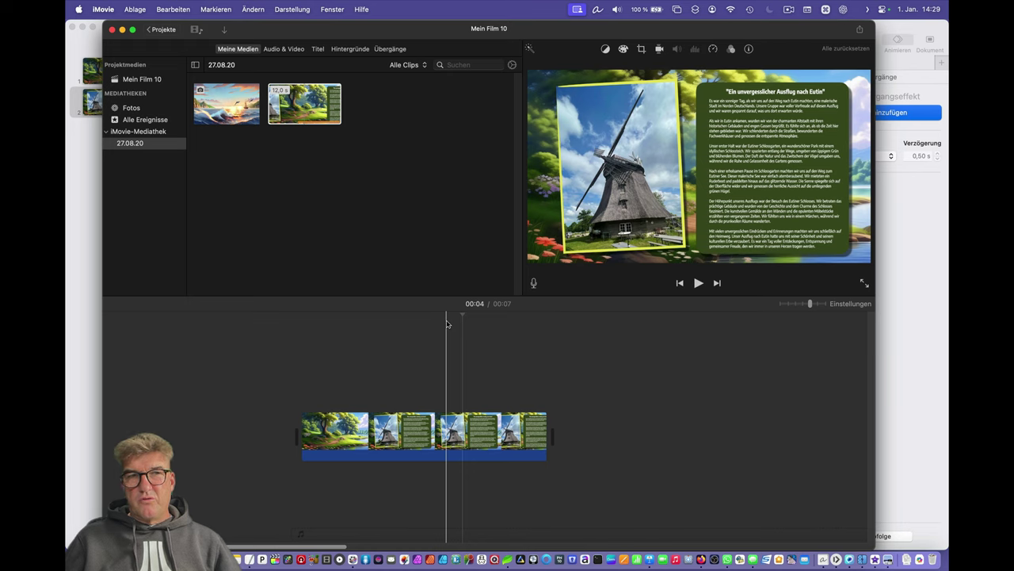
# Preview the Wind 5 sound effect and place it beneath the start of the video clip
pyautogui.click(298, 52)
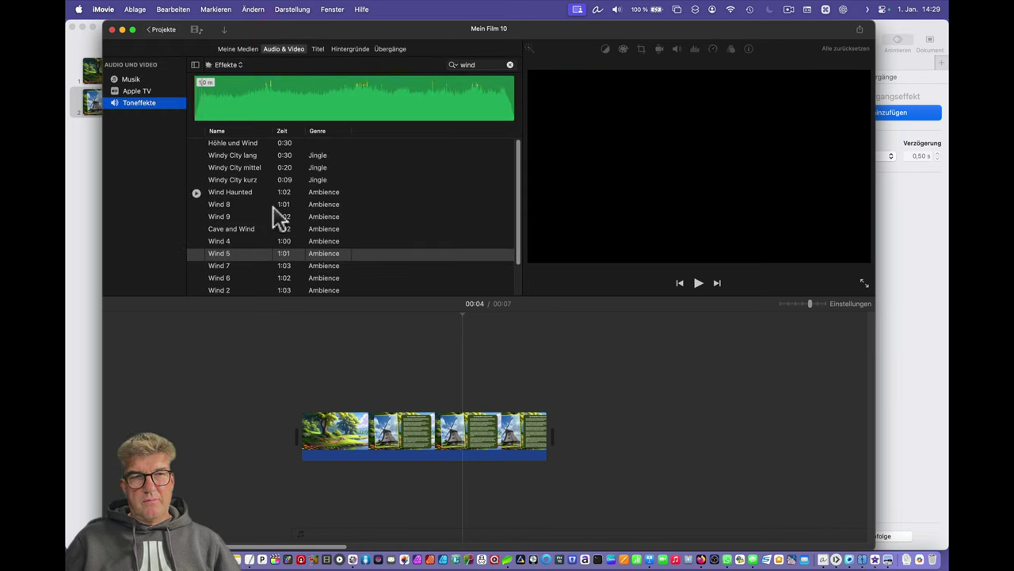
pyautogui.moveTo(203, 255)
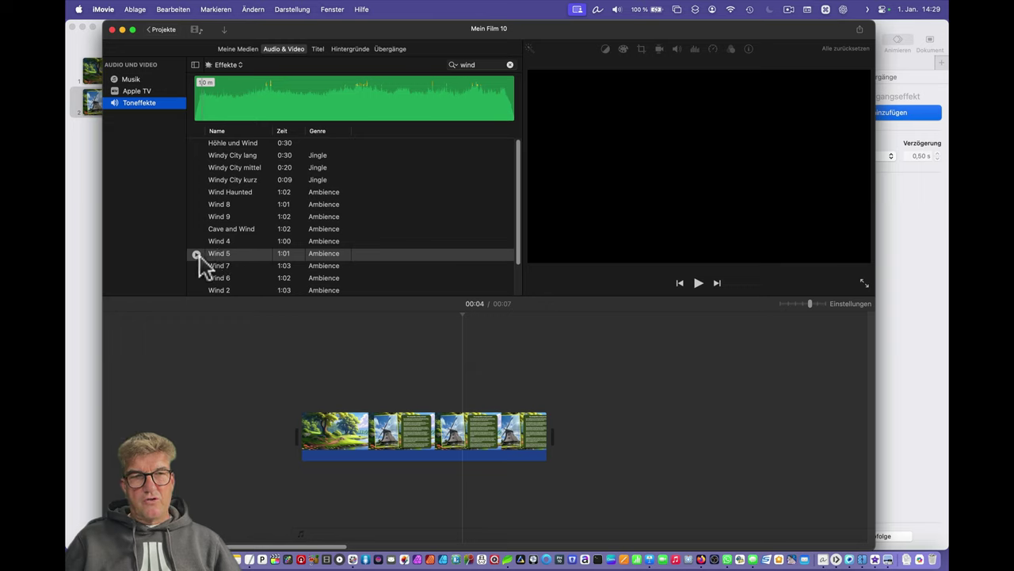
pyautogui.click(197, 254)
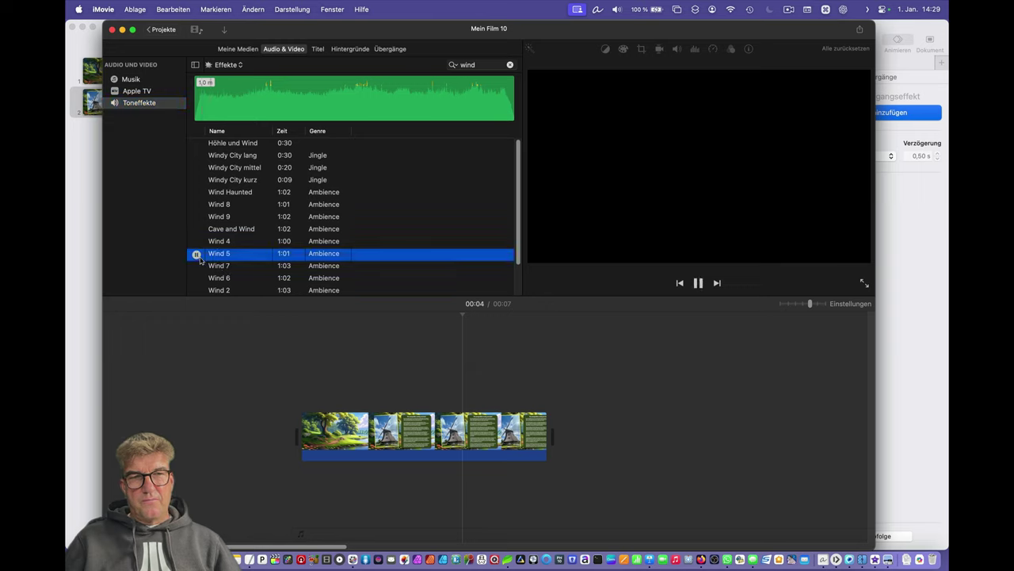
pyautogui.click(197, 256)
pyautogui.moveTo(224, 262); pyautogui.dragTo(306, 489)
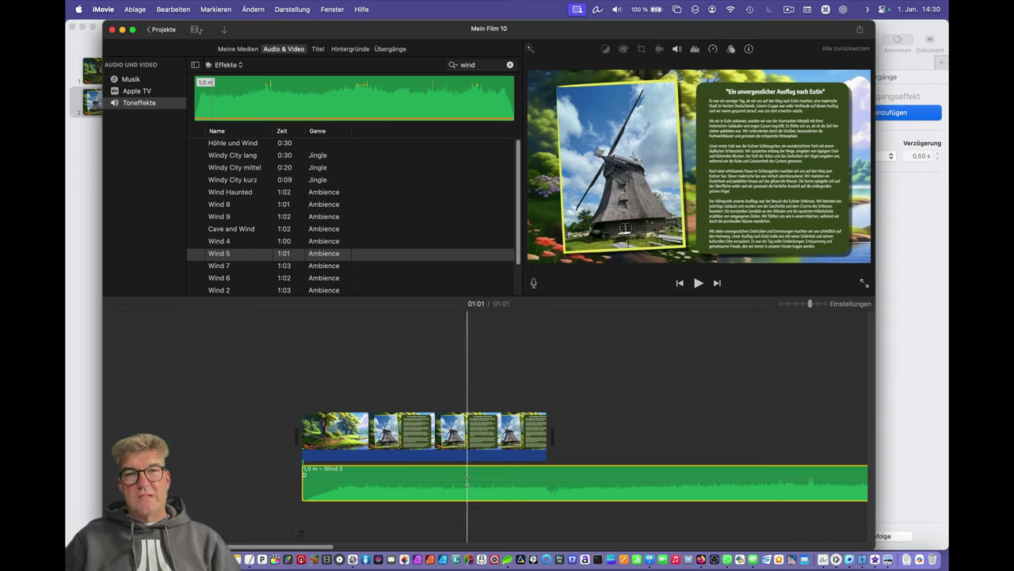
# Insert a Standbild into the video clip at about 5 seconds, while the windmill and text are fully shown
pyautogui.click(473, 428)
pyautogui.click(473, 313)
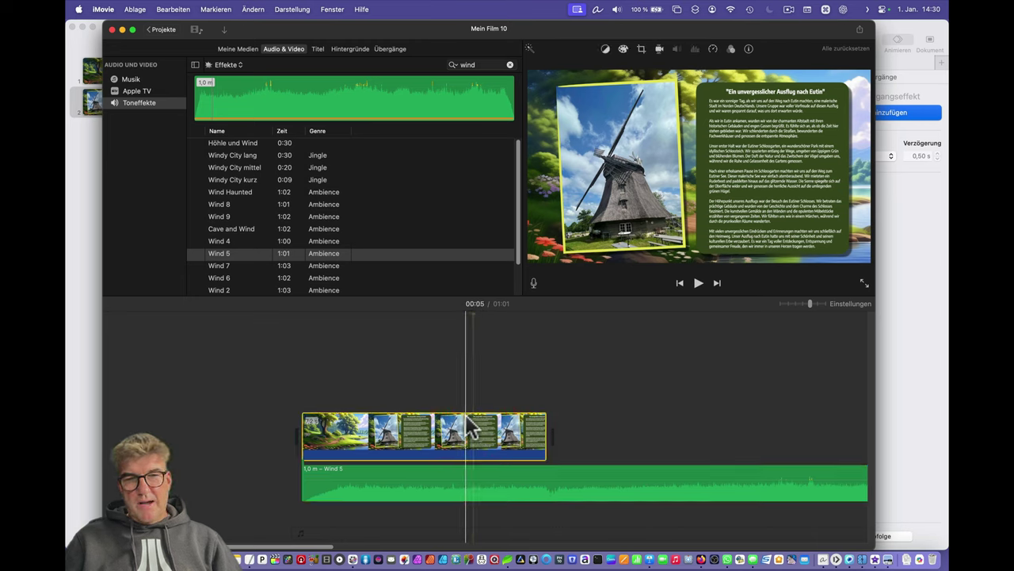
pyautogui.click(255, 10)
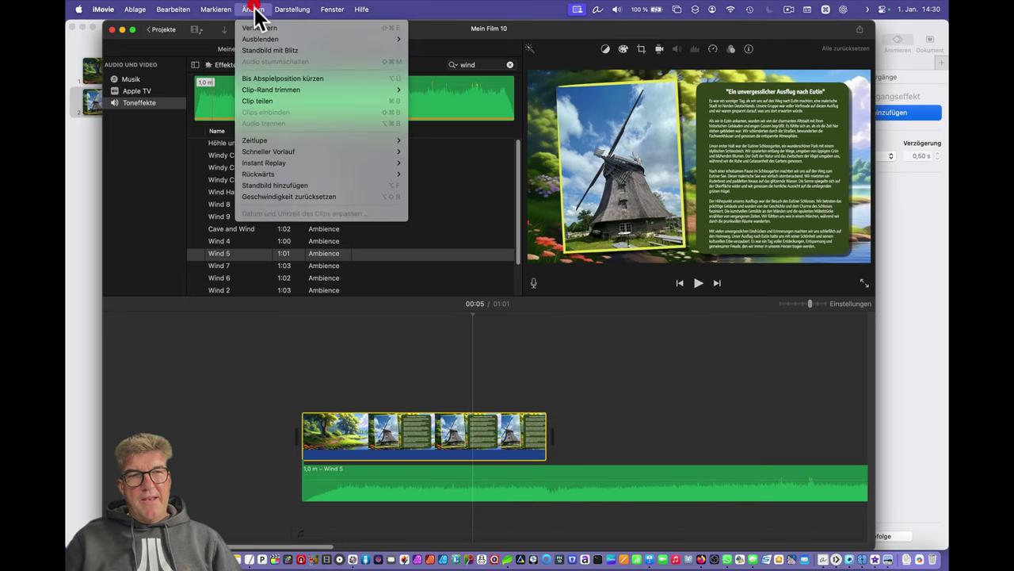
pyautogui.click(264, 188)
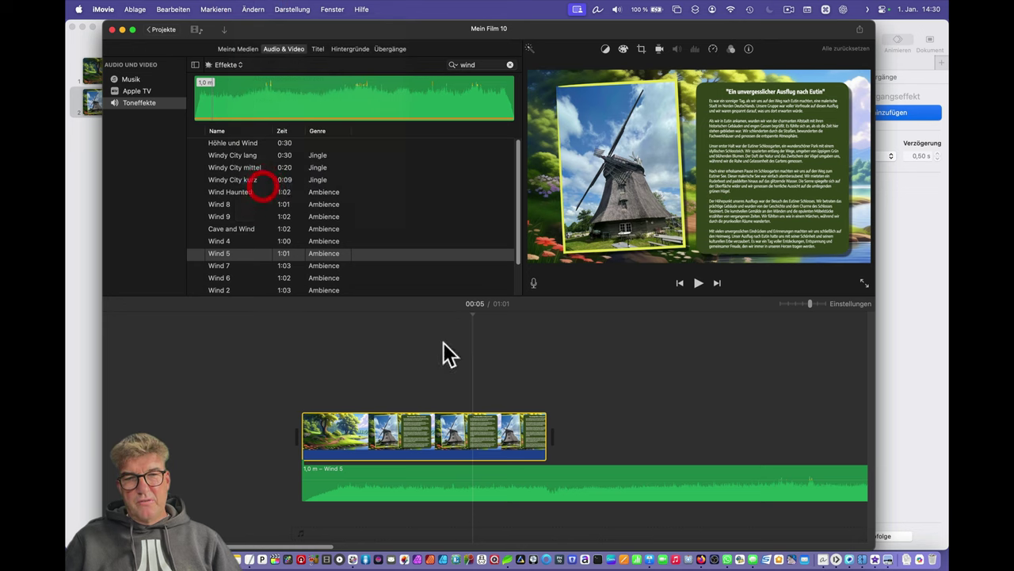
# Lengthen the still frame in stages until the whole clip lasts 22.3 seconds
pyautogui.click(533, 449)
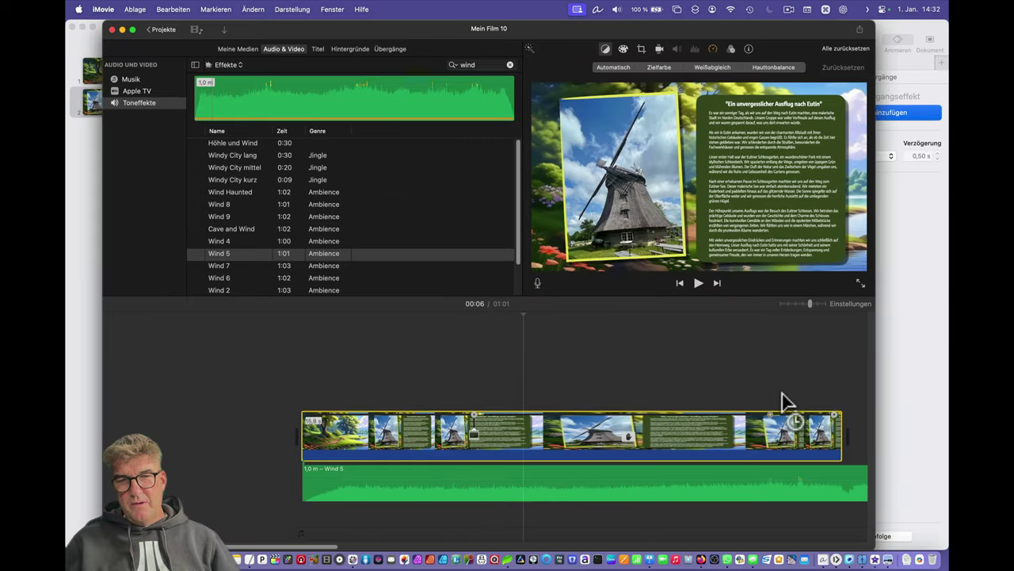
pyautogui.moveTo(808, 409); pyautogui.dragTo(856, 408)
pyautogui.hscroll(5, 655, 433)
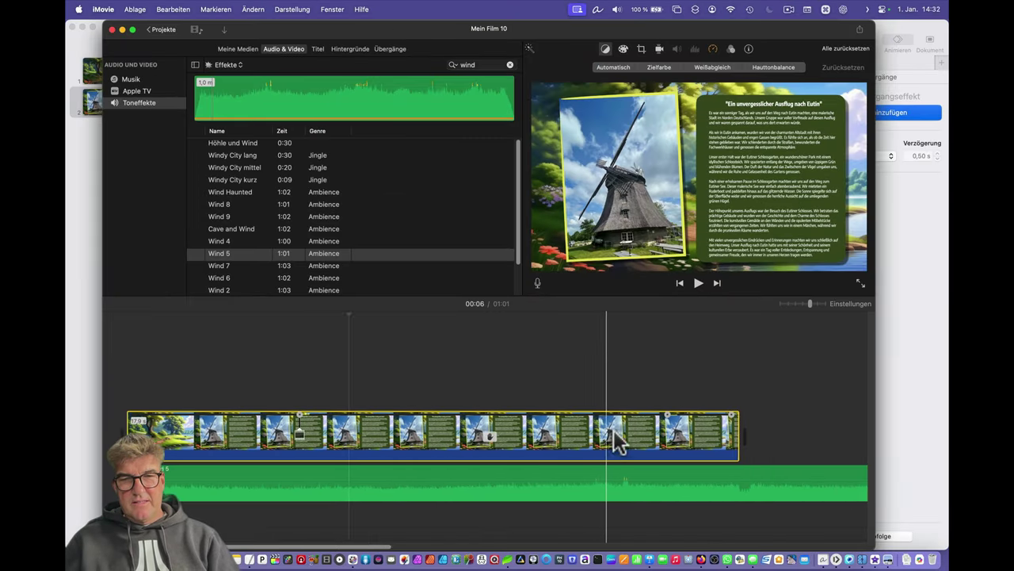
pyautogui.moveTo(655, 432); pyautogui.dragTo(801, 407)
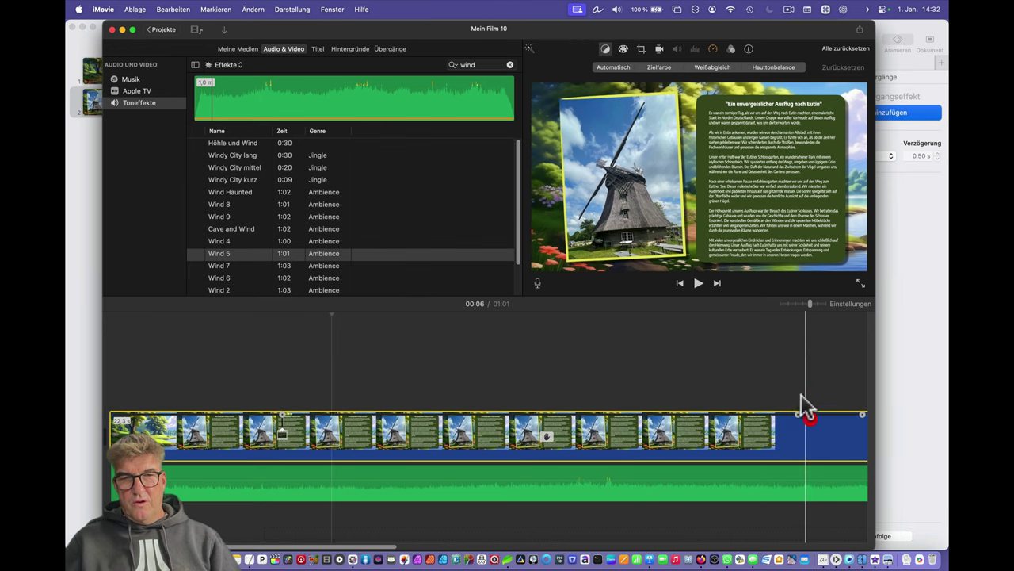
pyautogui.click(796, 329)
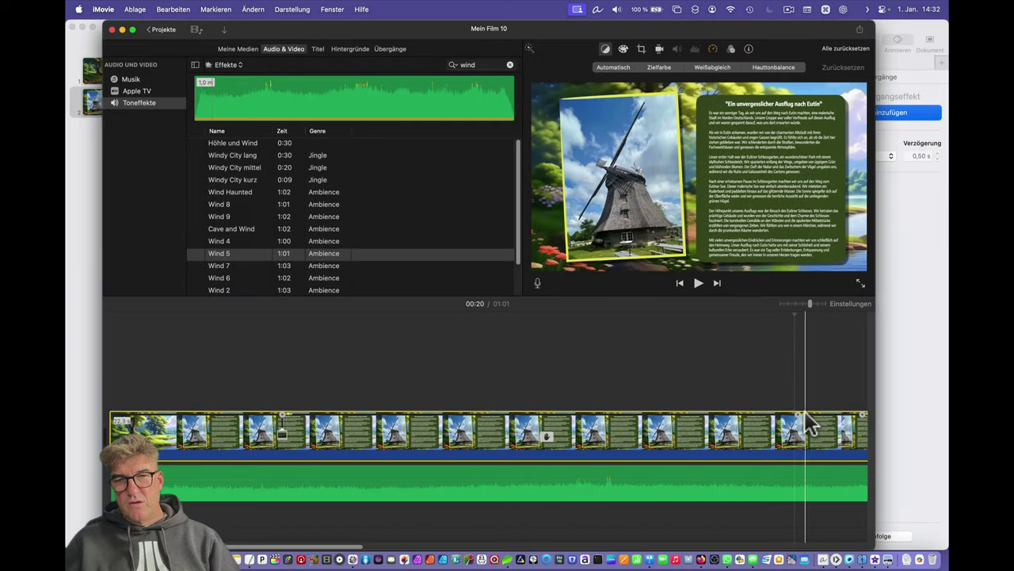
# Extend the still frame further until the clip lasts about 1 minute, ending just before the Wind 5 sound
pyautogui.moveTo(806, 413); pyautogui.dragTo(862, 419)
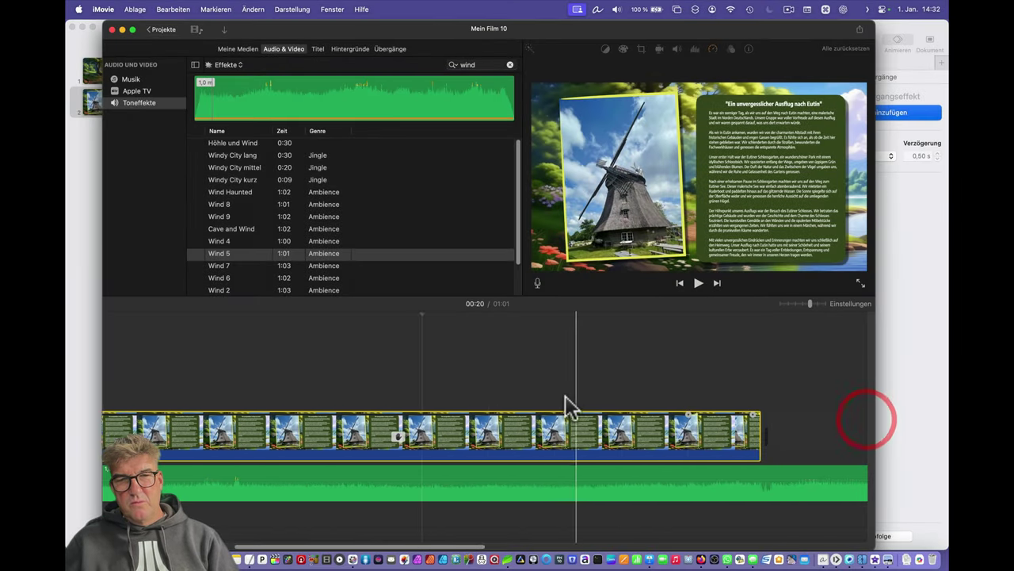
pyautogui.moveTo(731, 432); pyautogui.dragTo(817, 417)
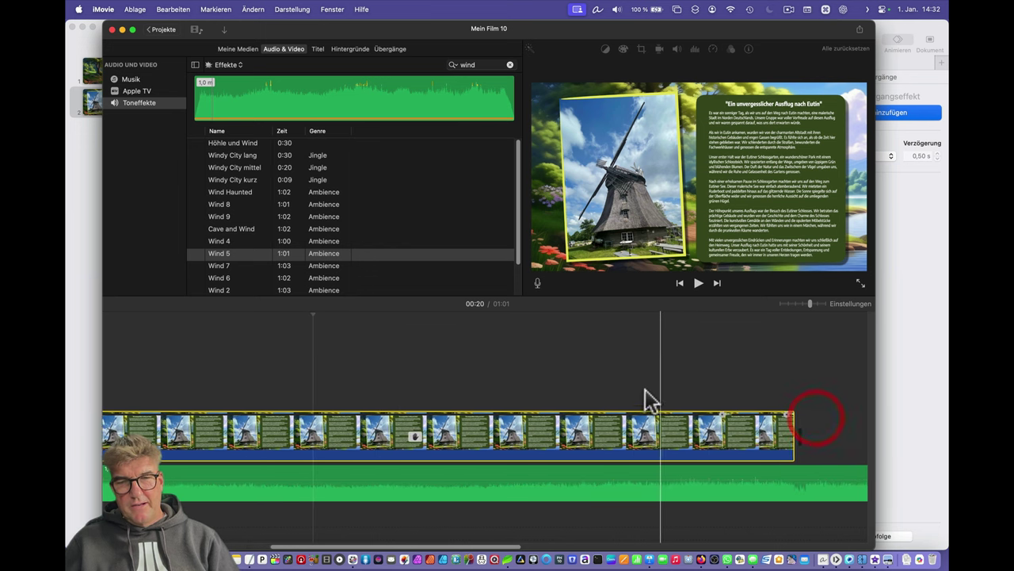
pyautogui.click(725, 342)
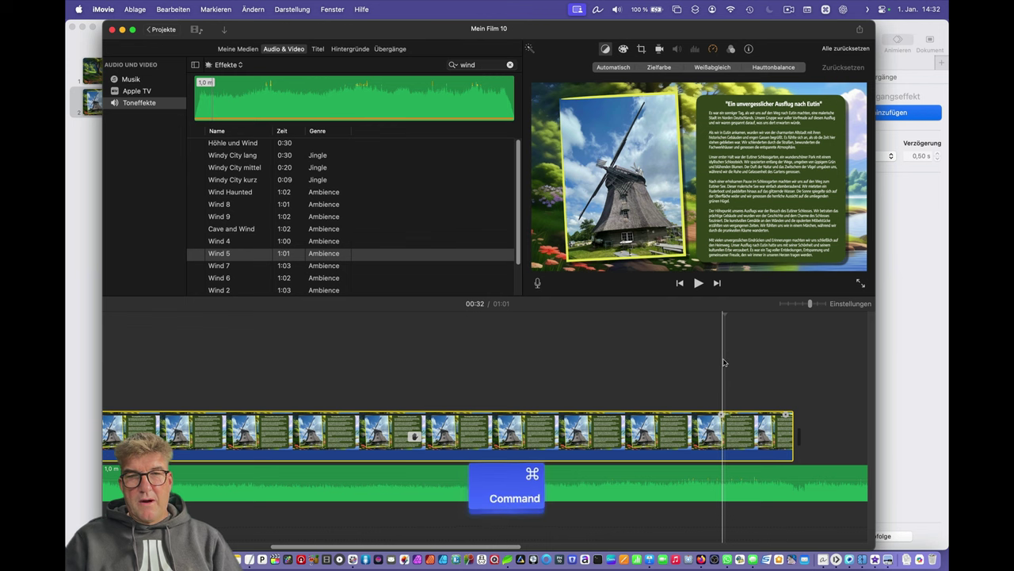
pyautogui.press('super+minus')
pyautogui.press('super+minus')
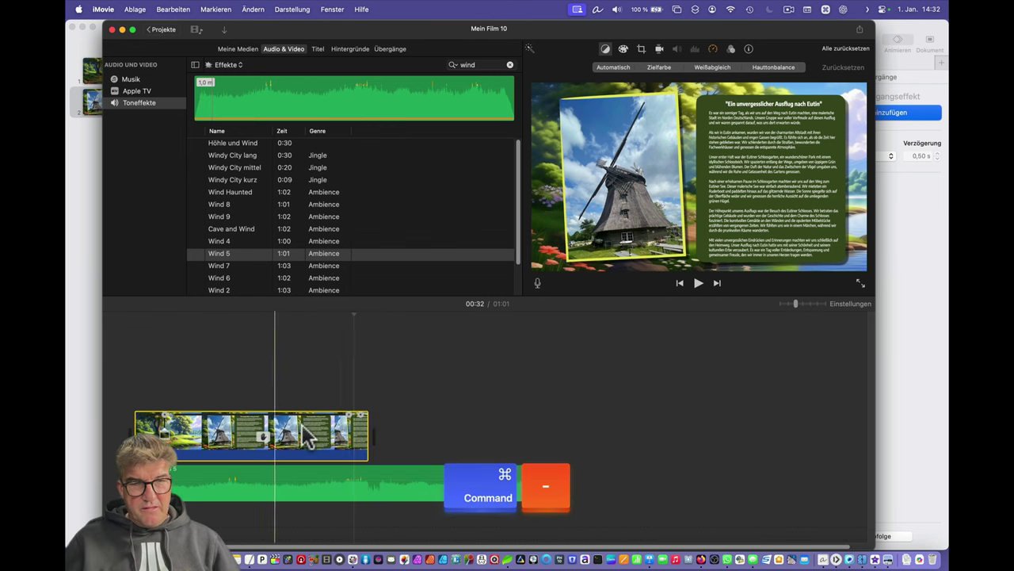
pyautogui.moveTo(349, 413); pyautogui.dragTo(547, 443)
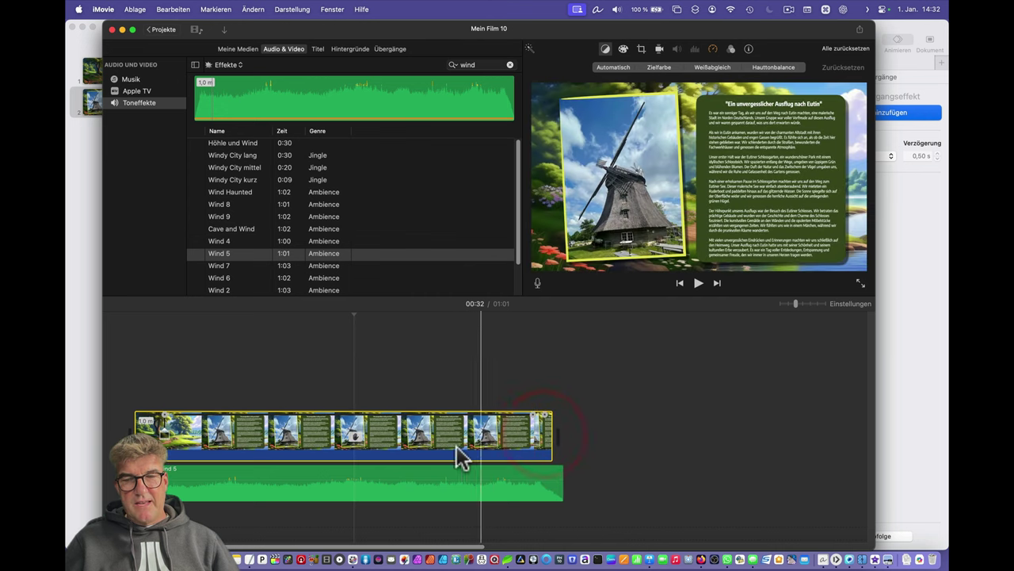
# Examine the closing section of the clip after the still frame, from 00:57 to 00:59
pyautogui.click(524, 324)
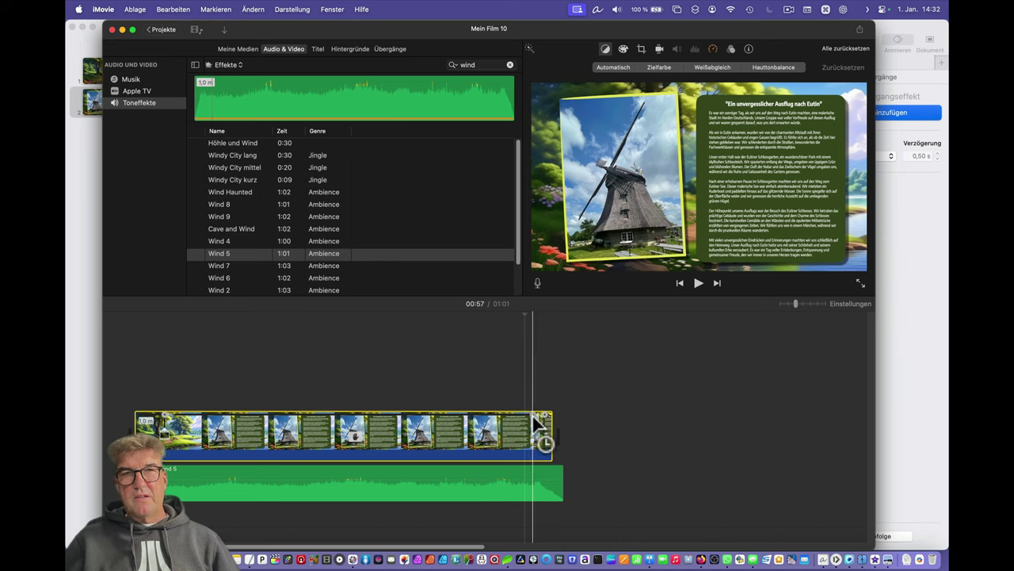
pyautogui.click(529, 369)
pyautogui.click(537, 314)
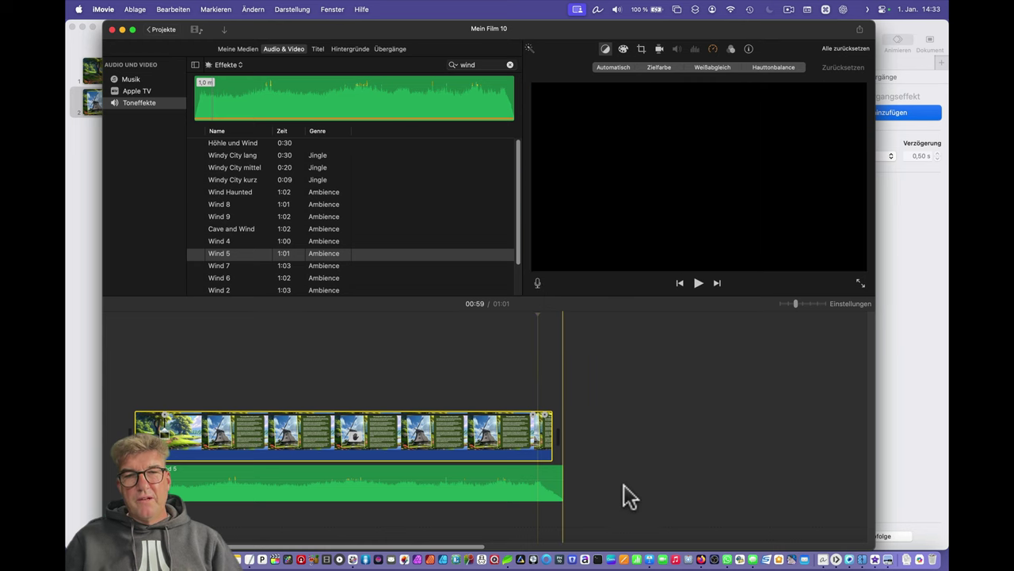
# Switch to Keynote, duplicate the second slide and move the windmill photo off the copy, below the slide
pyautogui.click(651, 541)
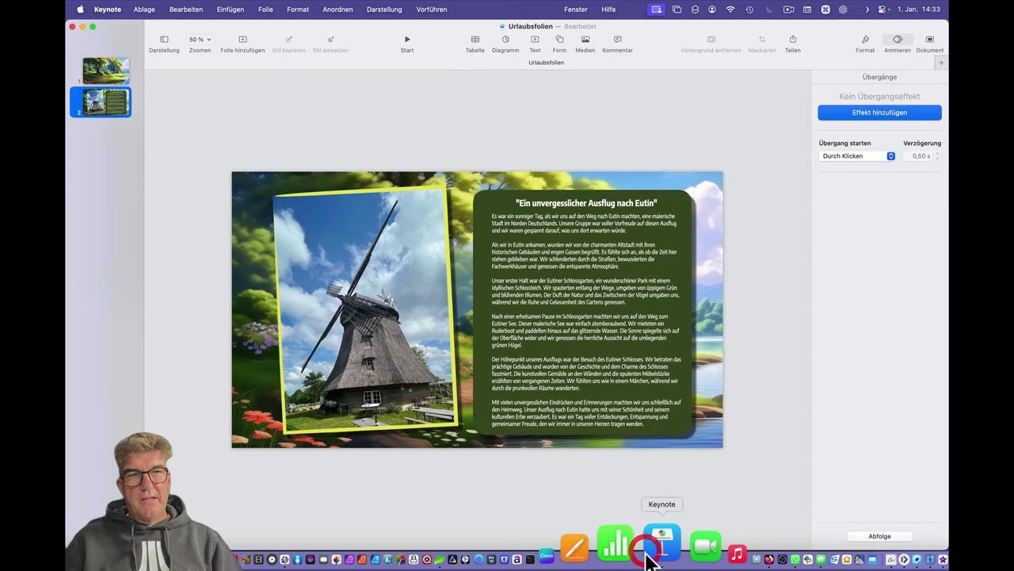
pyautogui.click(101, 109)
pyautogui.press('super+d')
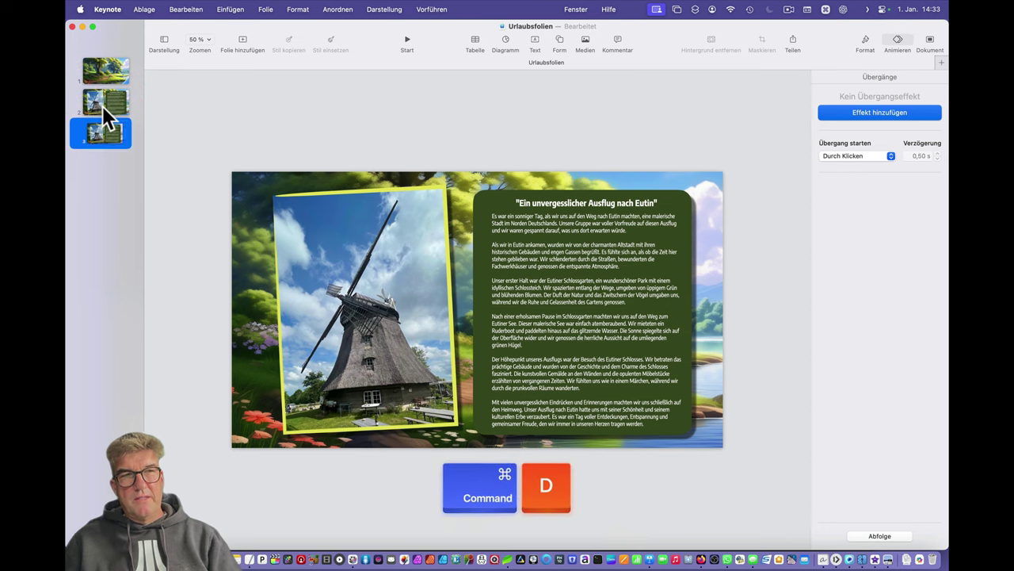
pyautogui.click(378, 321)
pyautogui.moveTo(375, 210); pyautogui.dragTo(378, 474)
# Undo the last change and move the text together with its green box off the third slide, above it
pyautogui.press('super+z')
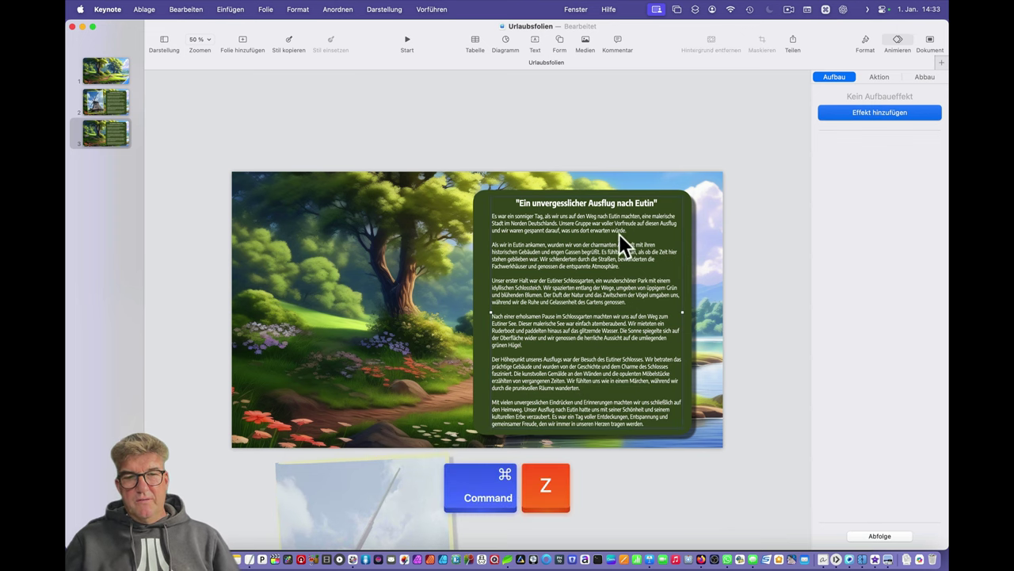
pyautogui.click(480, 218)
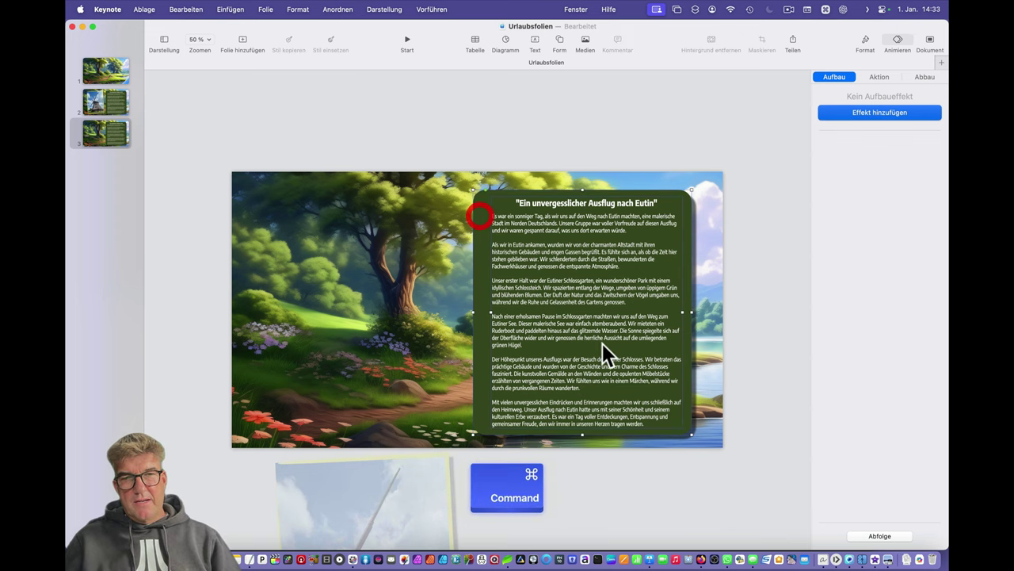
pyautogui.moveTo(605, 424); pyautogui.dragTo(602, 145)
pyautogui.click(106, 133)
# Give the second slide a Zauberei transition to the third slide
pyautogui.click(106, 101)
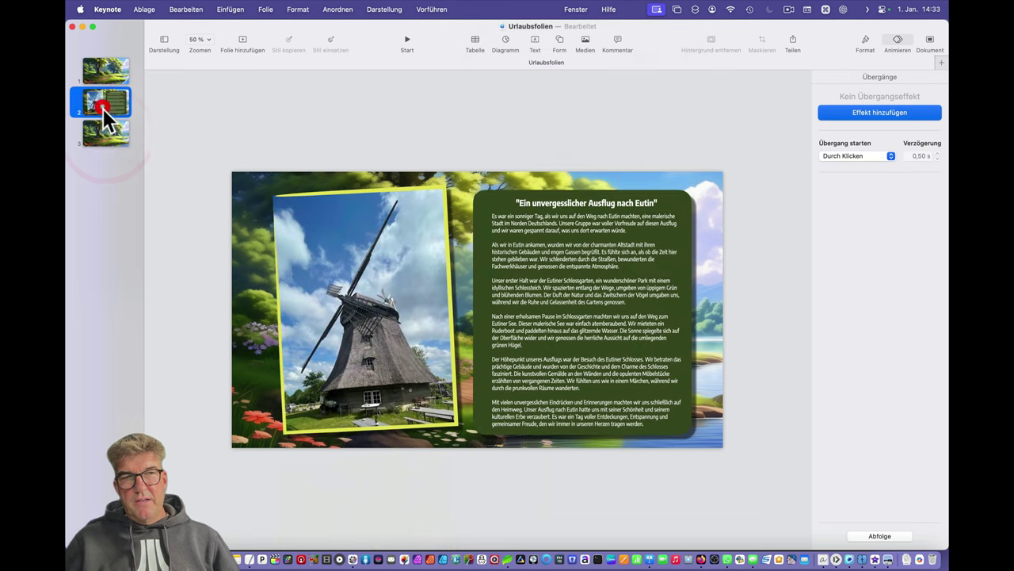
pyautogui.click(920, 113)
pyautogui.click(842, 226)
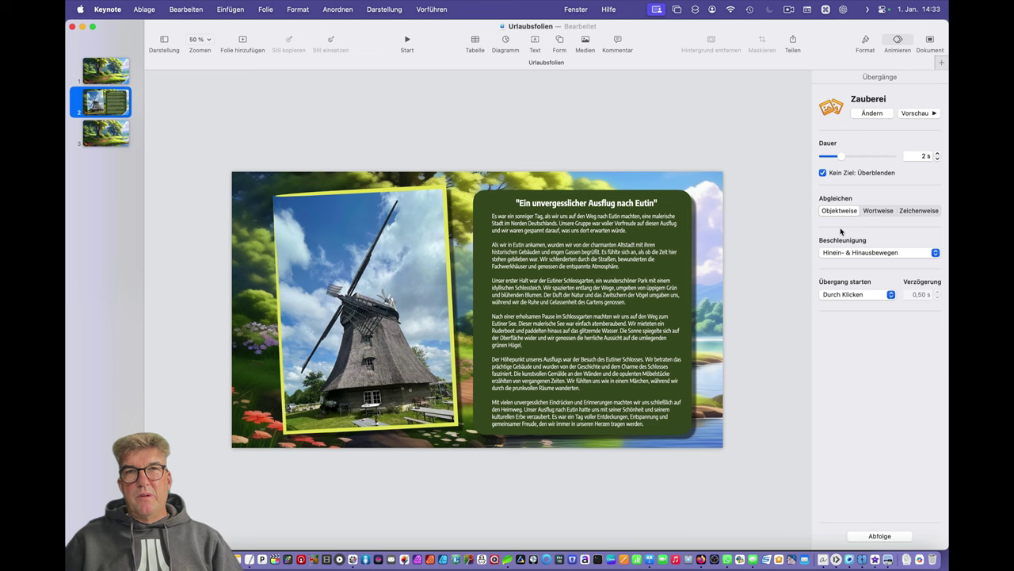
# Return to iMovie, select the end of the video clip and move the playhead to about 35 seconds
pyautogui.press('super+Tab')
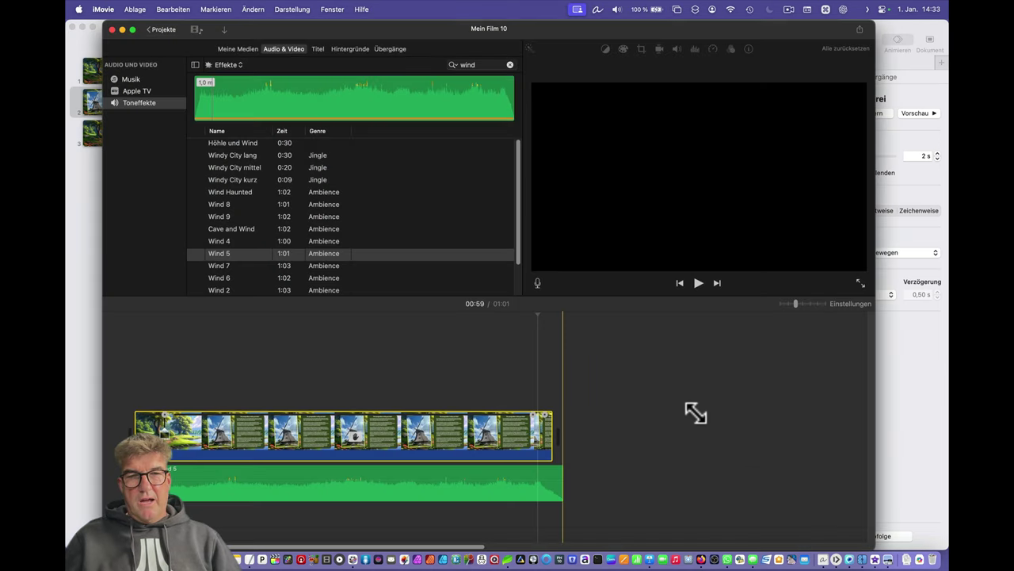
pyautogui.click(545, 424)
pyautogui.click(542, 420)
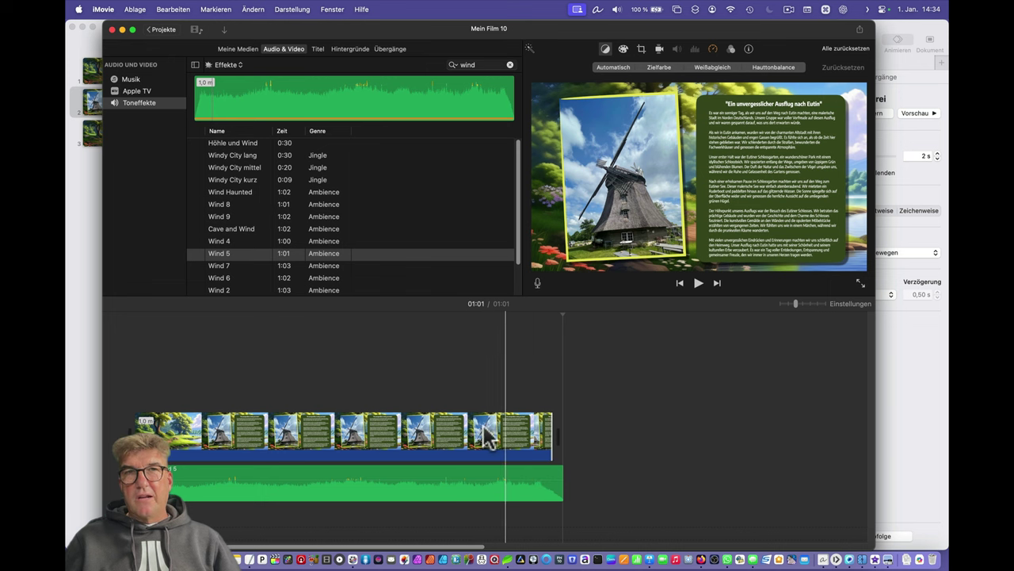
pyautogui.click(377, 436)
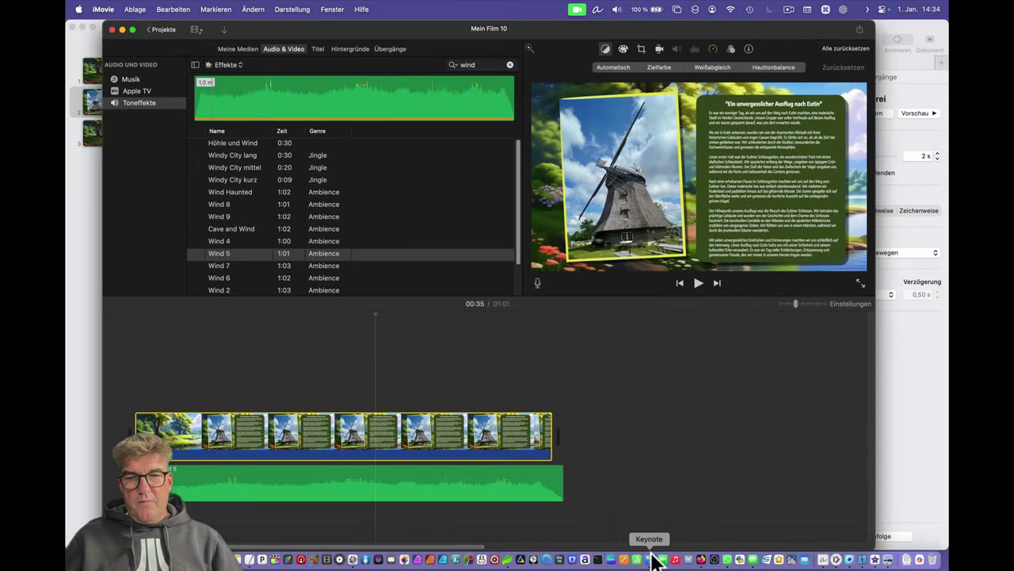
# Switch to Keynote and add two slides after the second one, using the layouts Natur 9 and Natur 5
pyautogui.click(650, 555)
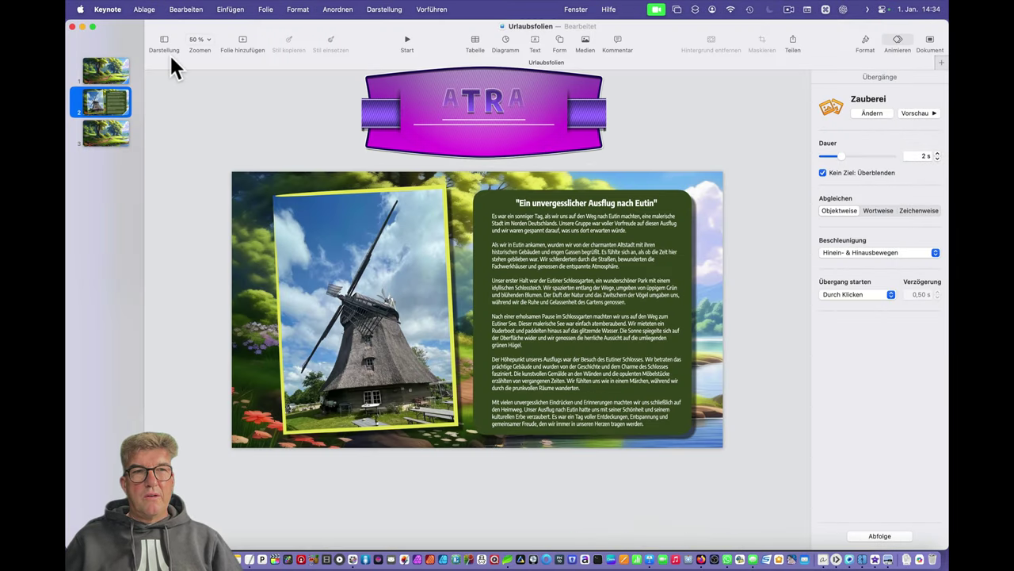
pyautogui.click(244, 41)
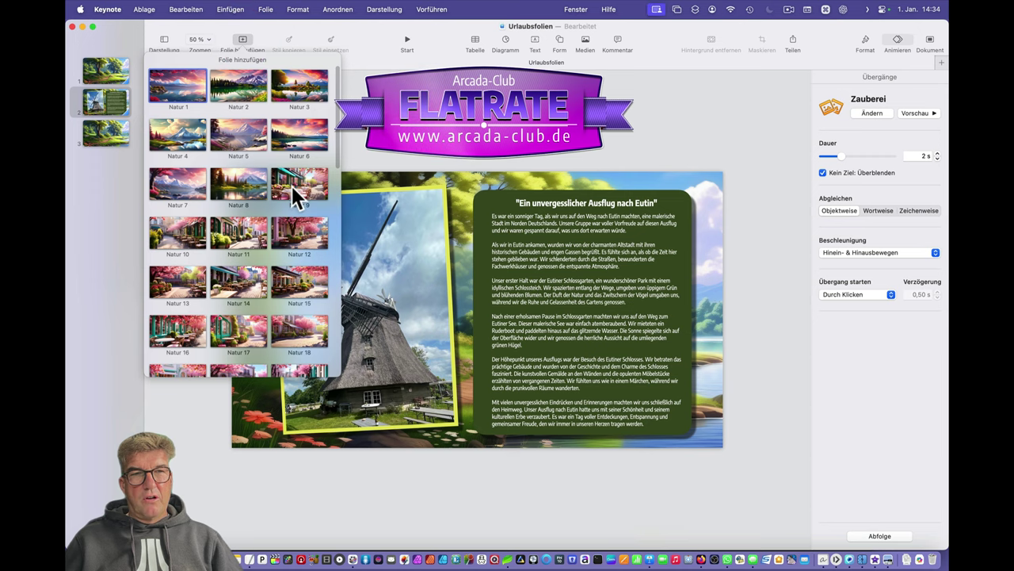
pyautogui.click(292, 185)
pyautogui.click(242, 42)
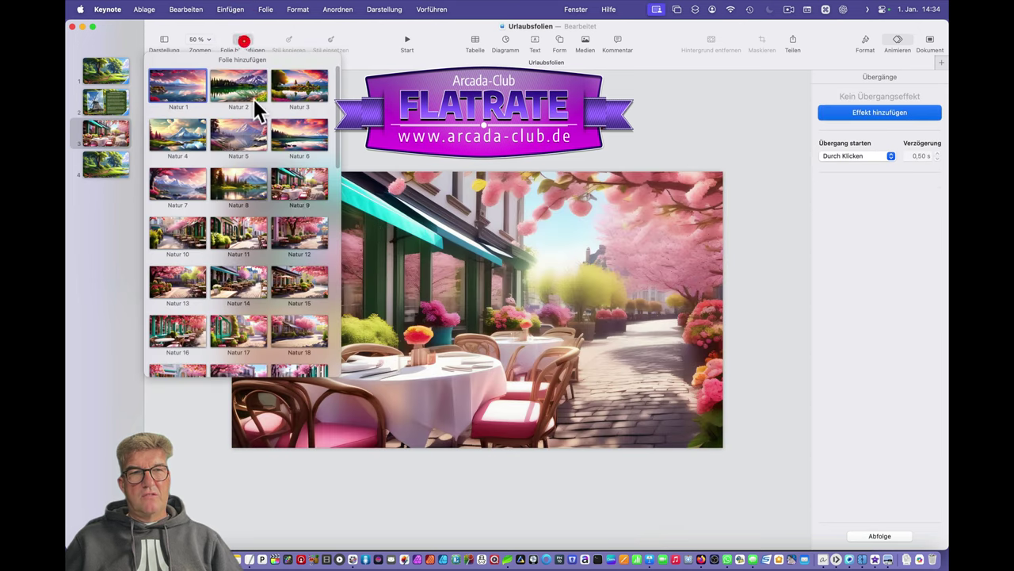
pyautogui.click(240, 138)
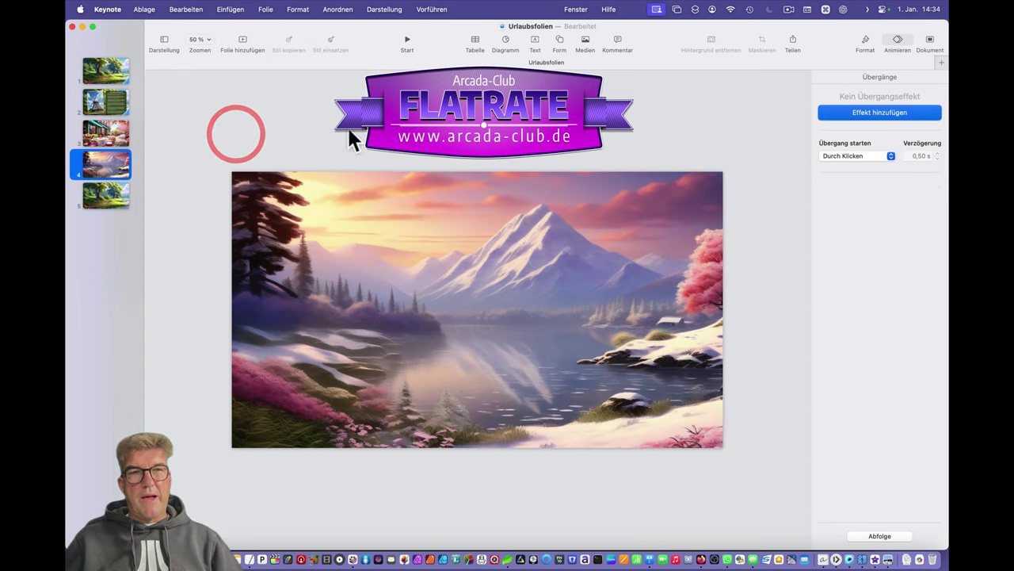
# Add two more slides after the mountain lake slide, using the Natur 32 layout and a café street layout with pink blossoms
pyautogui.click(242, 41)
pyautogui.scroll(-3, 266, 281)
pyautogui.scroll(-2, 265, 281)
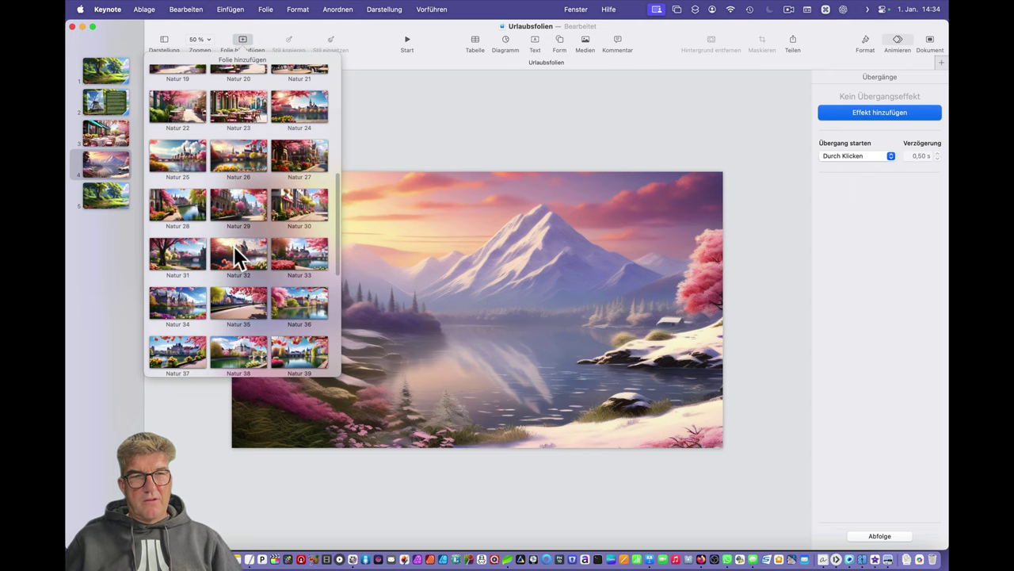
pyautogui.click(238, 250)
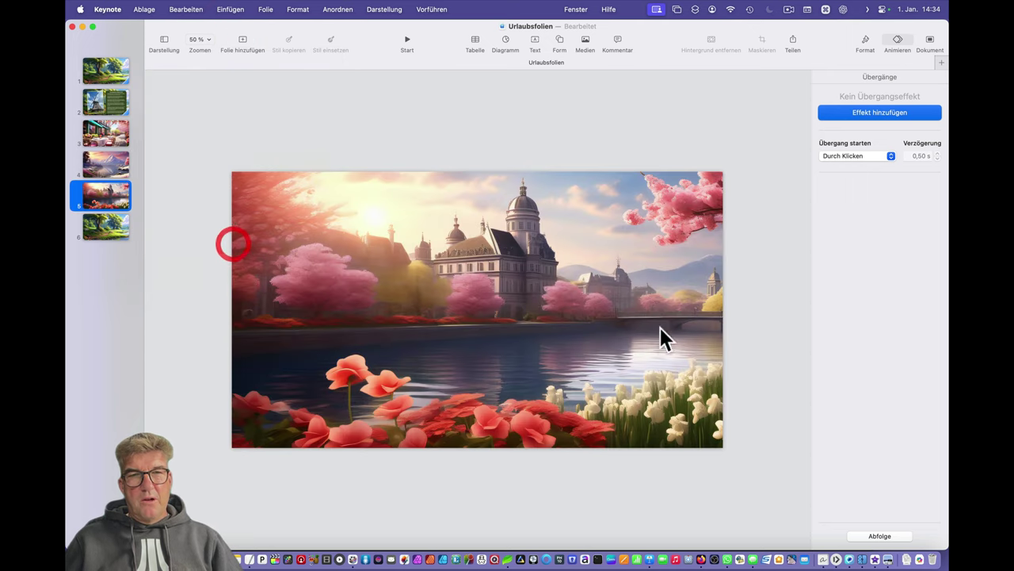
pyautogui.click(242, 44)
pyautogui.scroll(-5, 240, 224)
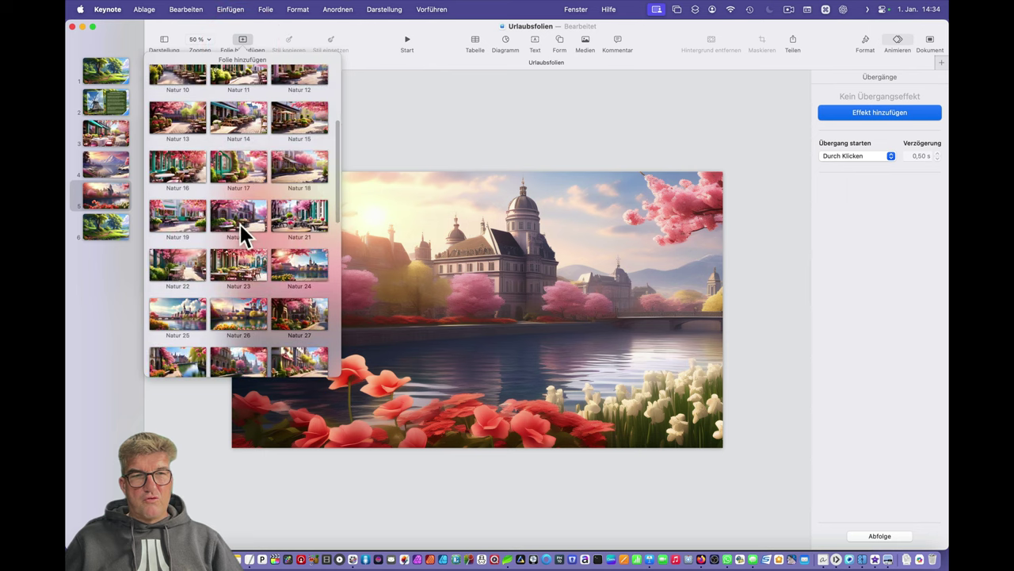
pyautogui.scroll(2, 240, 223)
pyautogui.click(198, 119)
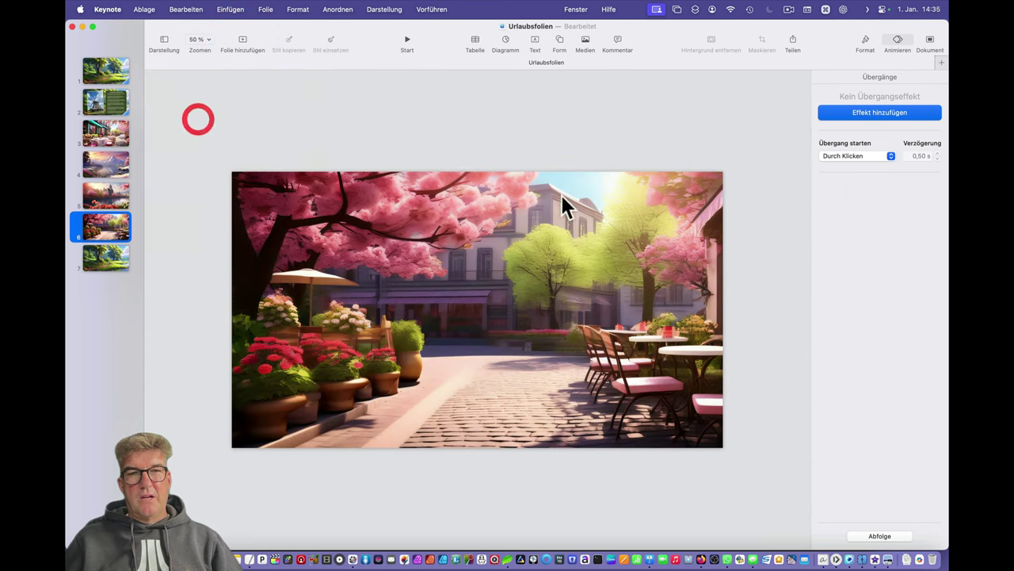